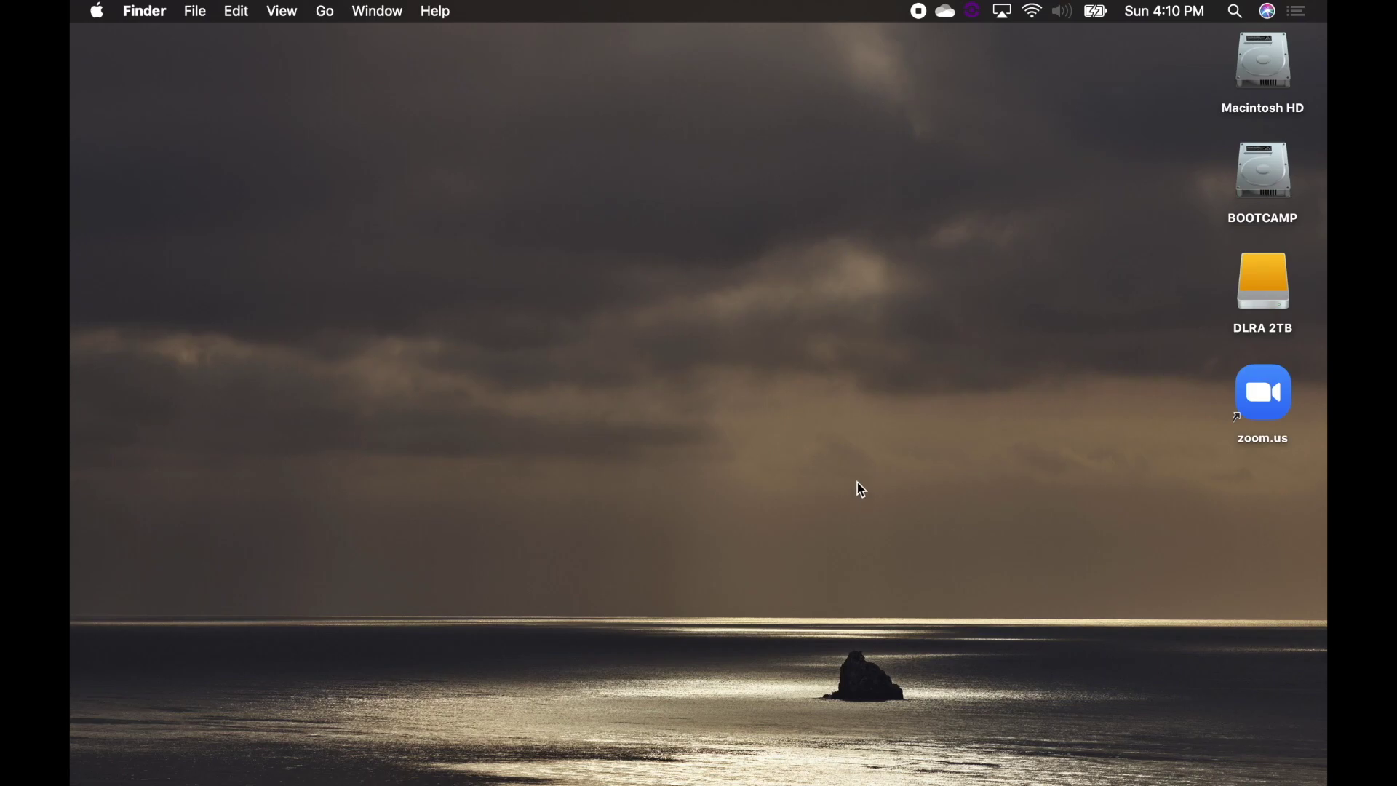
Check the active connections in the Network preferences, close them, and look over the available Wi-Fi networks.
left_click(1037, 11)
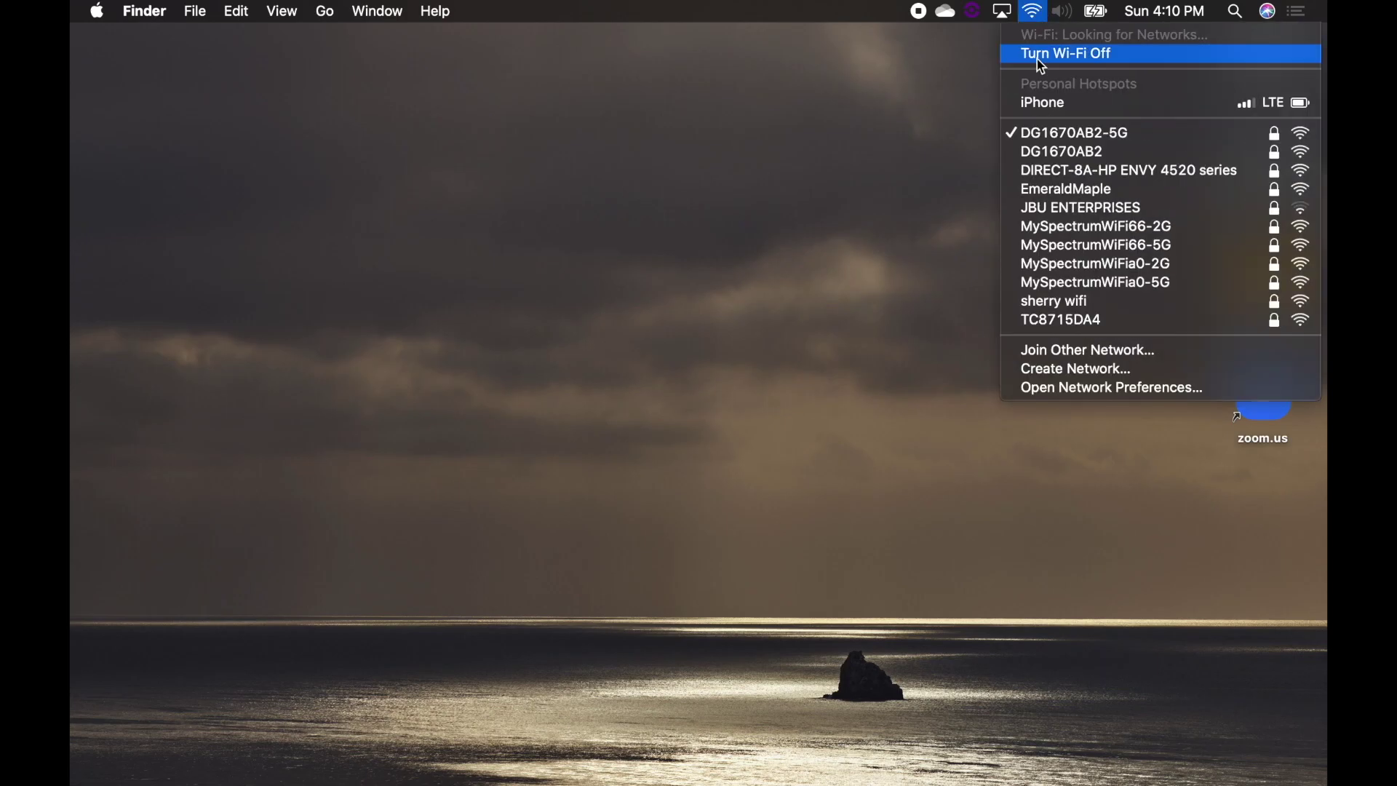
left_click(1073, 390)
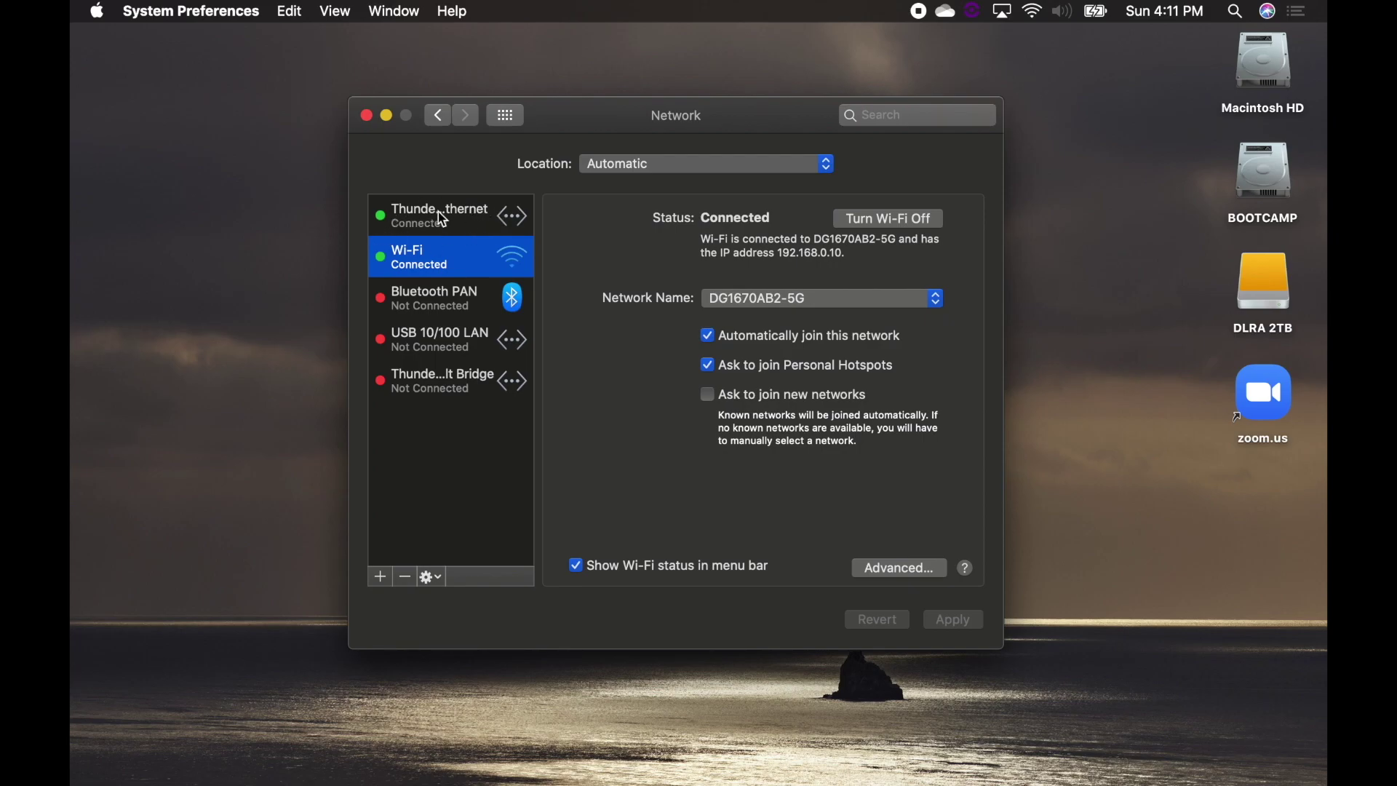
left_click(368, 116)
left_click(1032, 11)
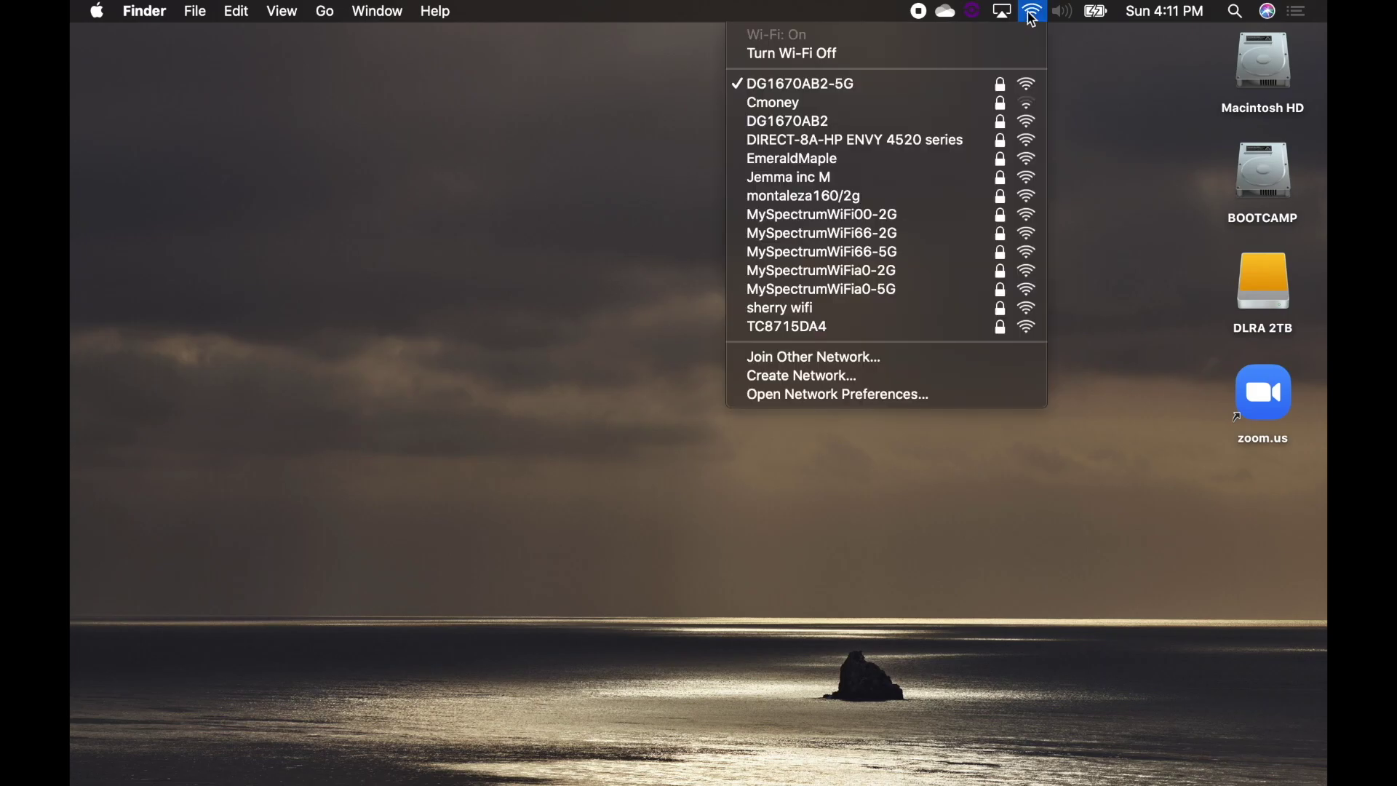
left_click(927, 58)
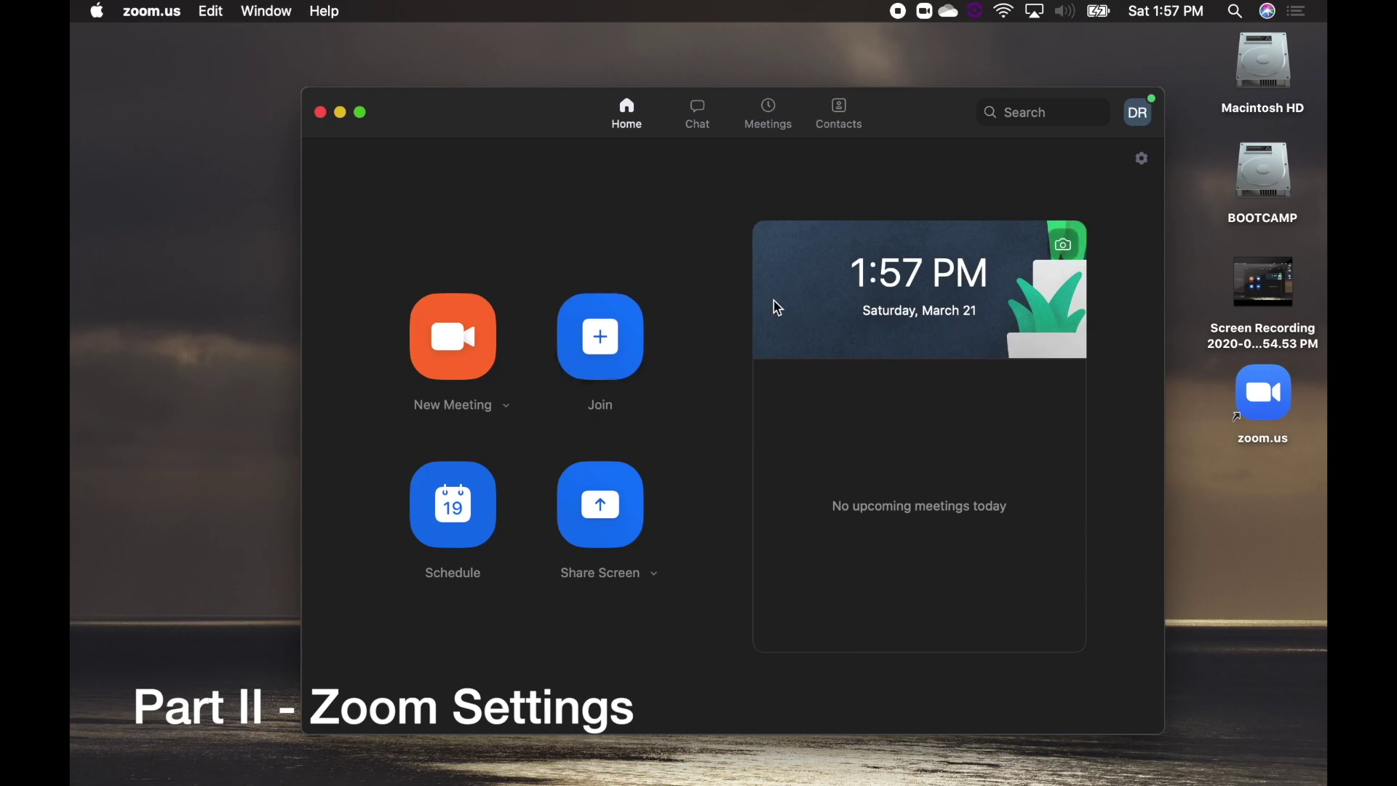
Open Zoom's audio preferences and review the advanced options for original sound, background noise suppression and echo cancellation.
left_click(151, 11)
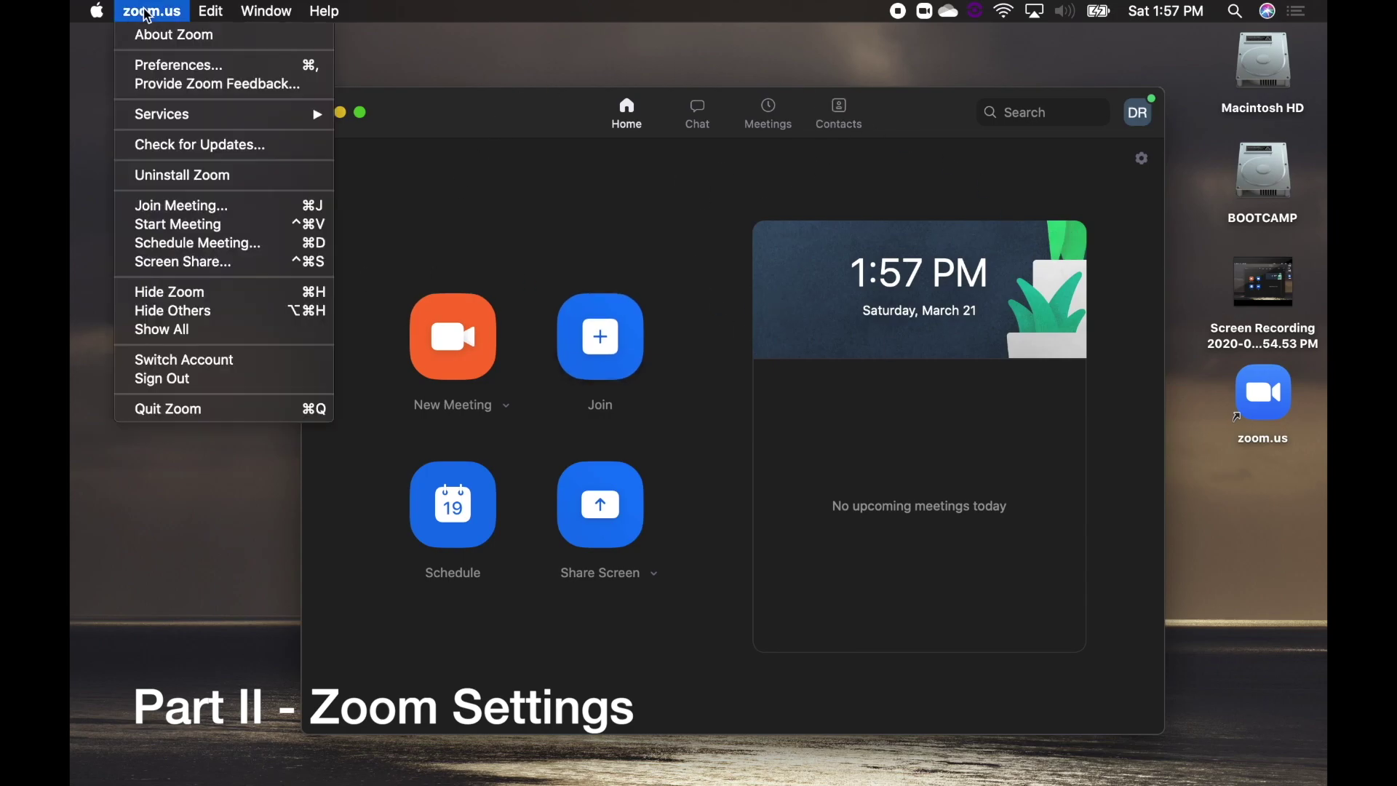
left_click(159, 70)
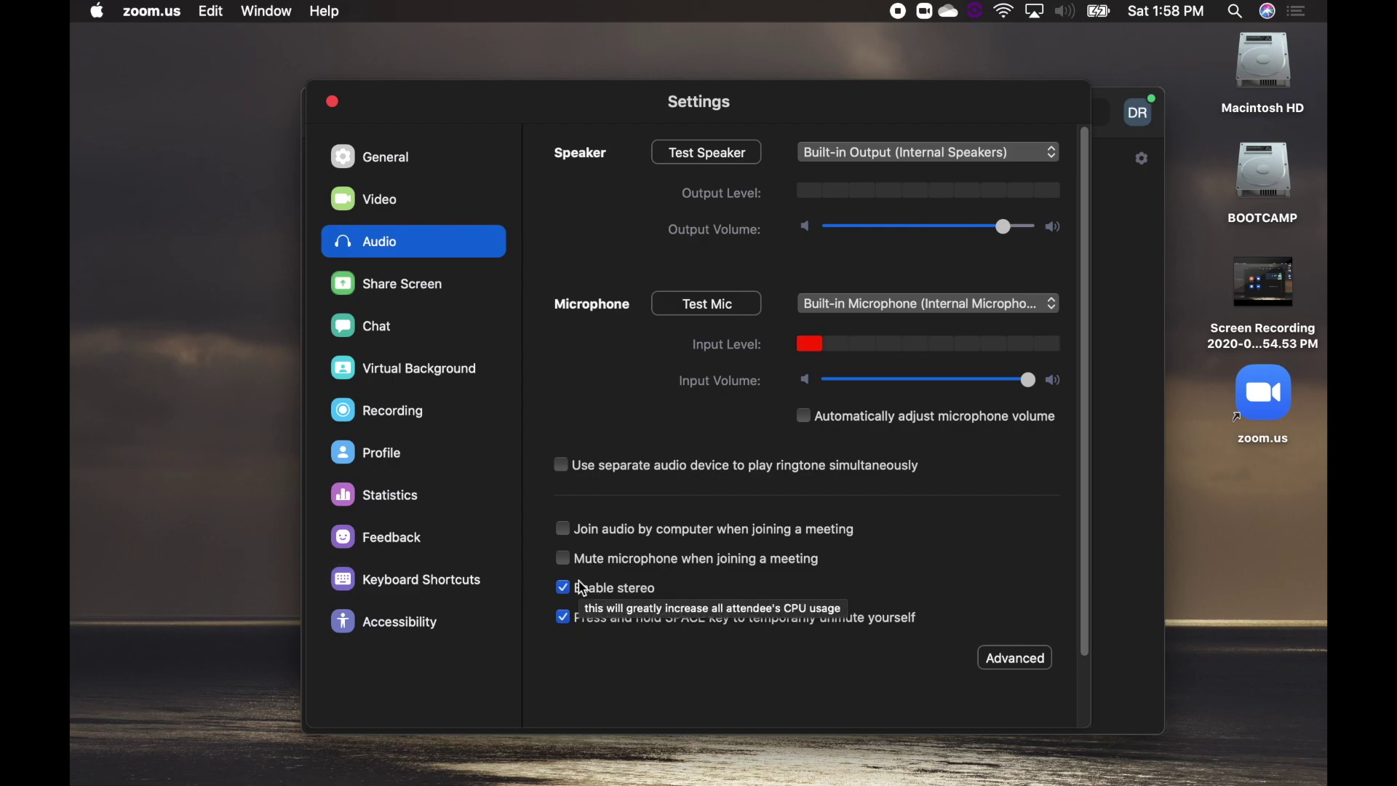
left_click(1017, 662)
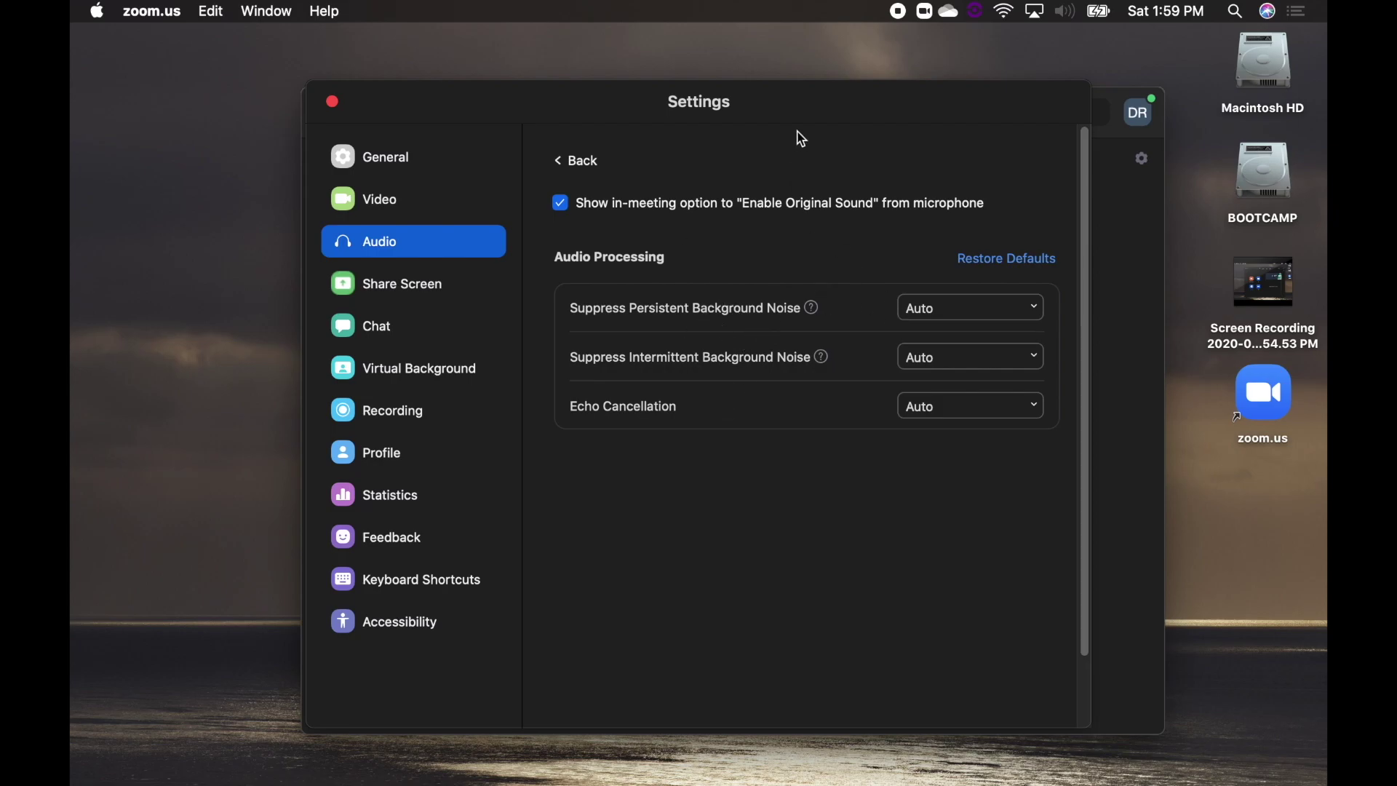
mouse_move(979, 215)
left_click(582, 160)
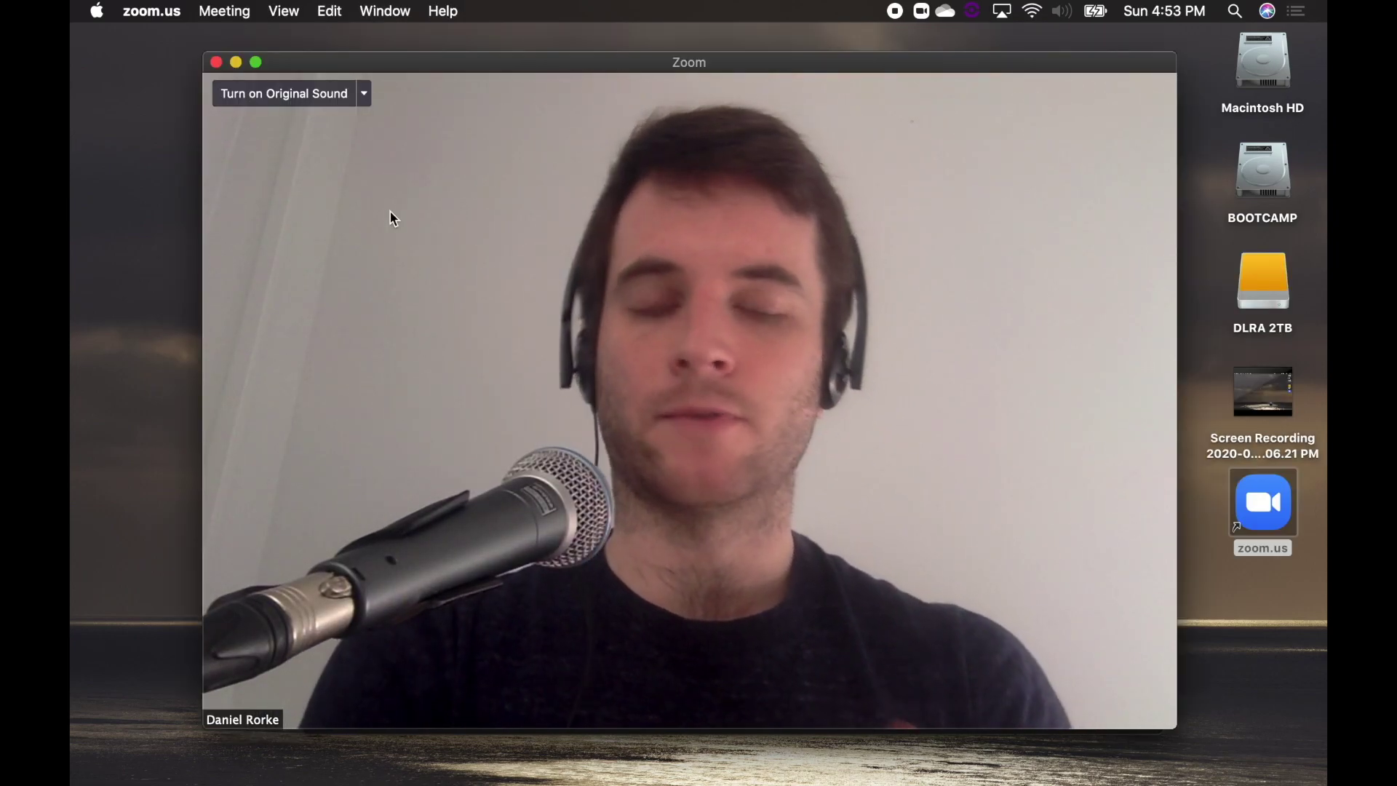
Turn Original Sound on and back off in the running Zoom meeting.
mouse_move(336, 133)
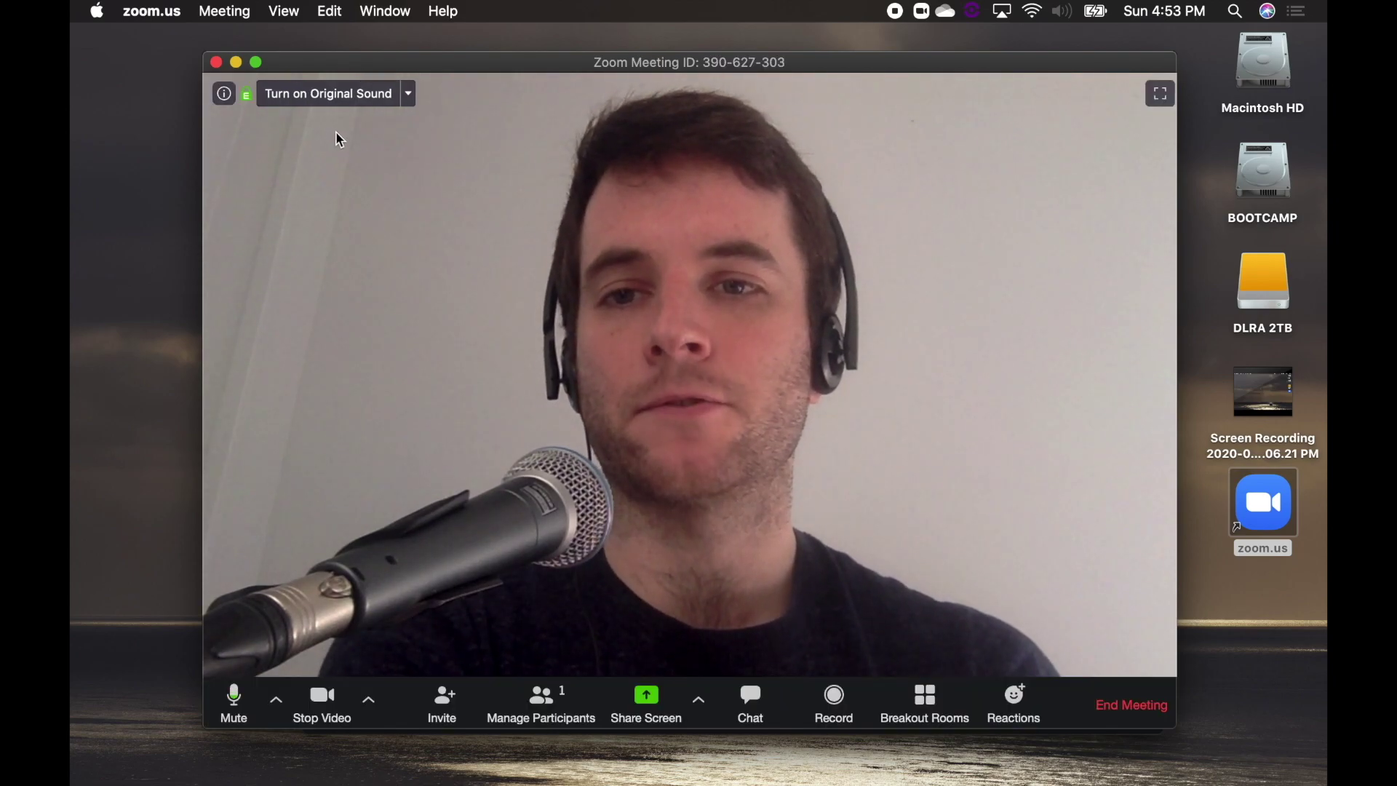
left_click(312, 95)
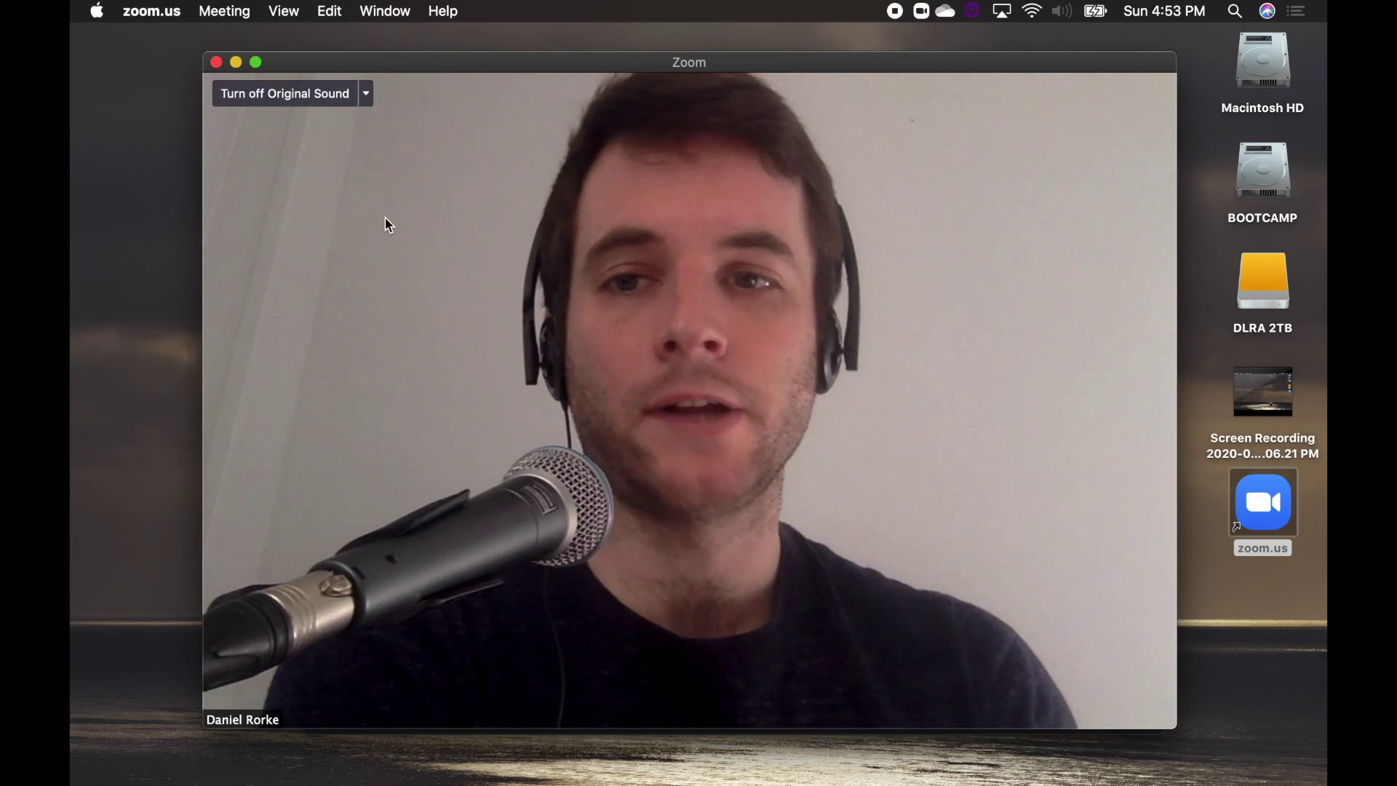
left_click(328, 95)
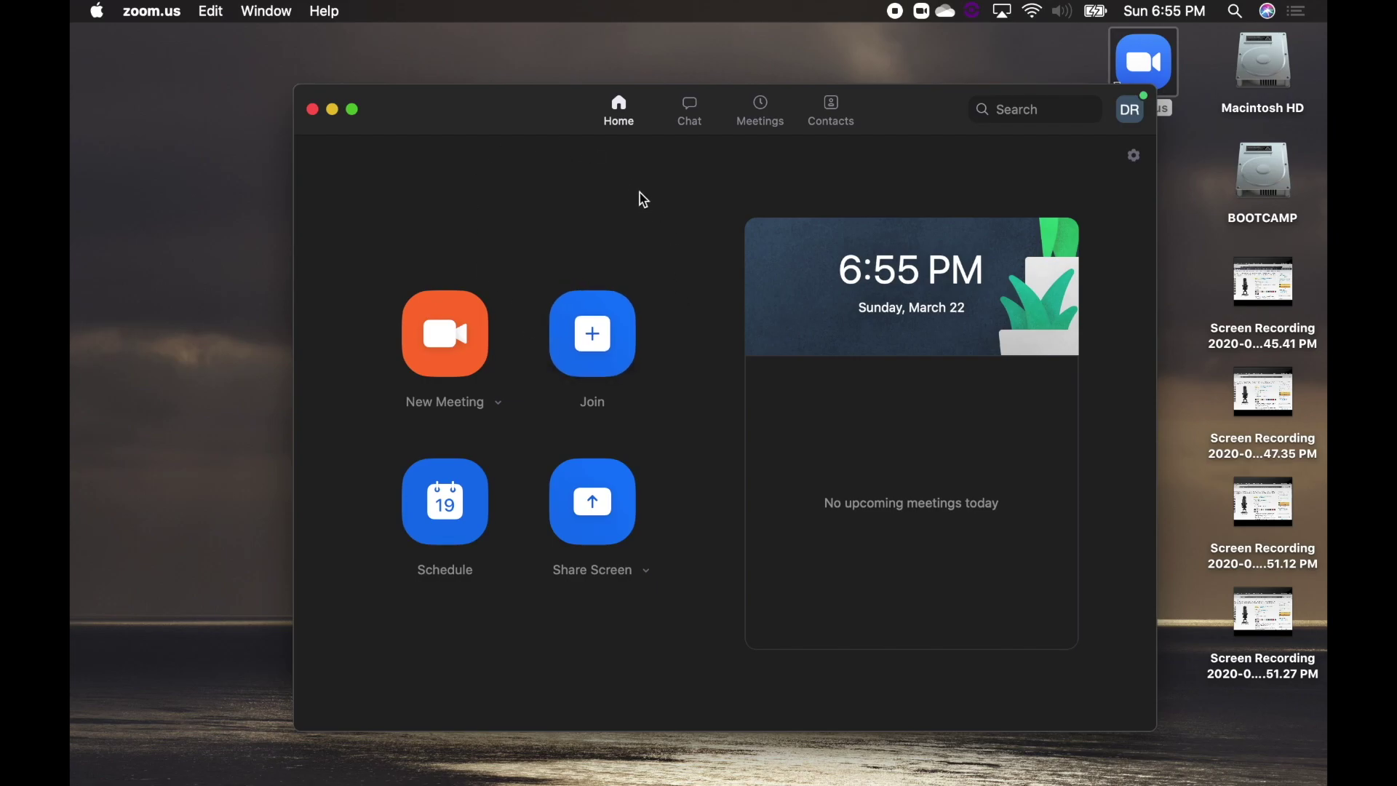
Open Zoom's audio preferences and choose BLUE USB Audio 2.0 as the microphone.
left_click(152, 10)
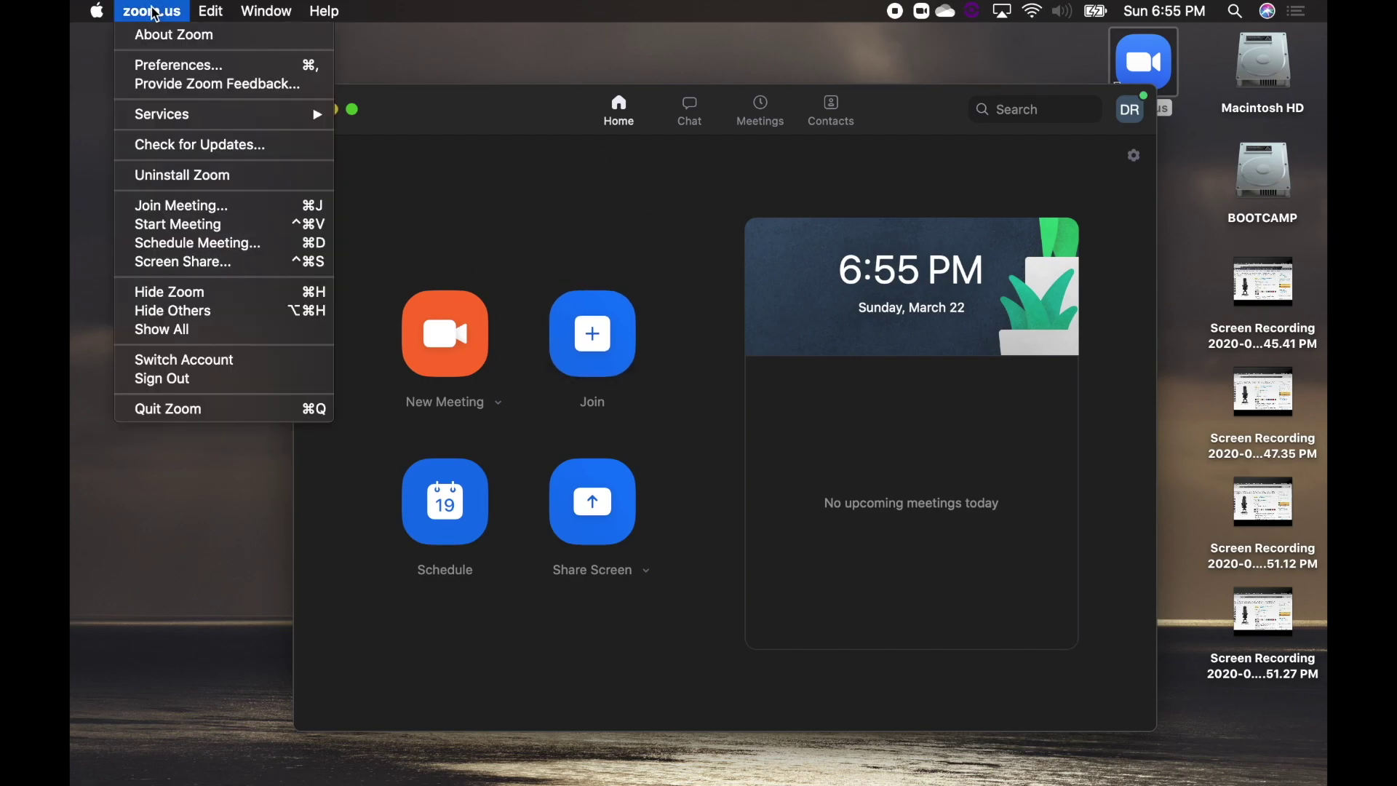
left_click(172, 70)
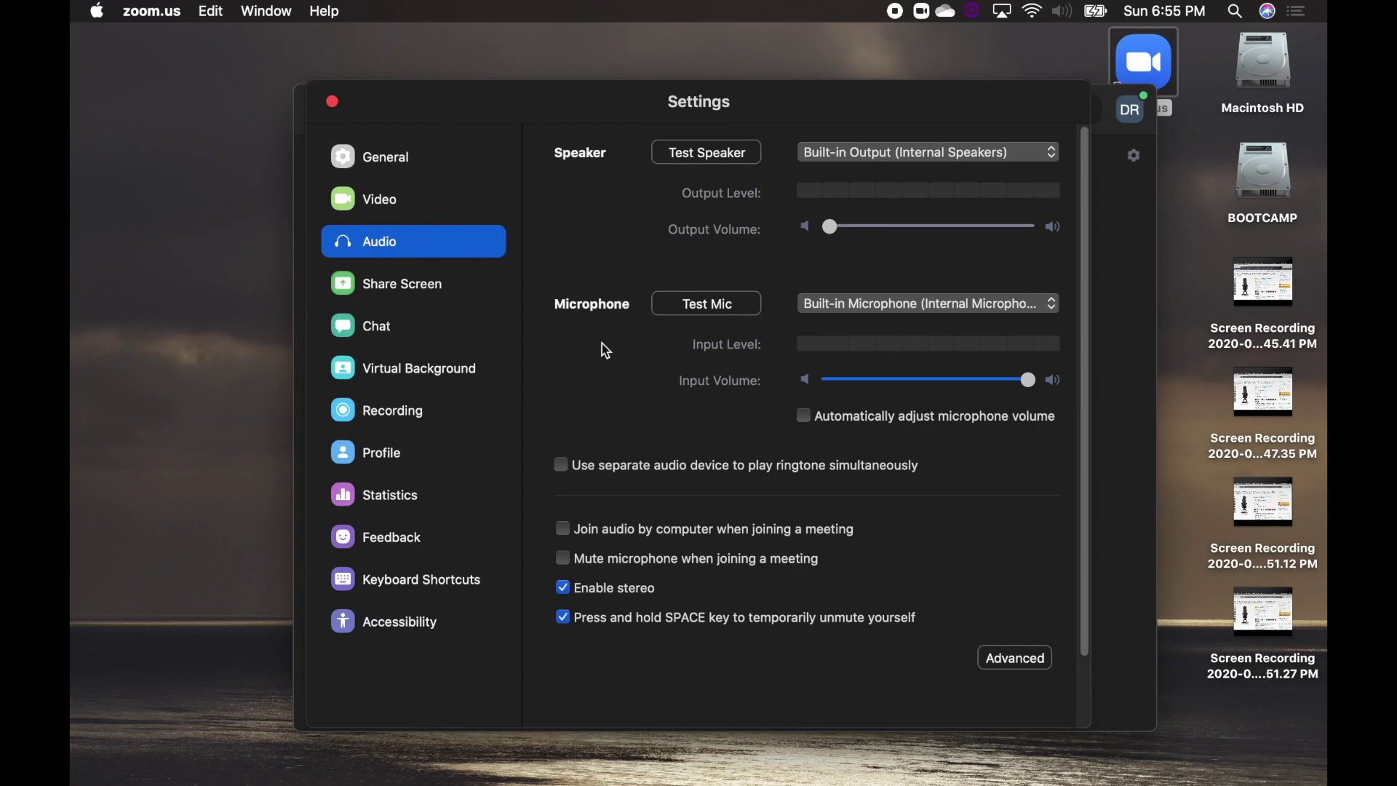
left_click(709, 311)
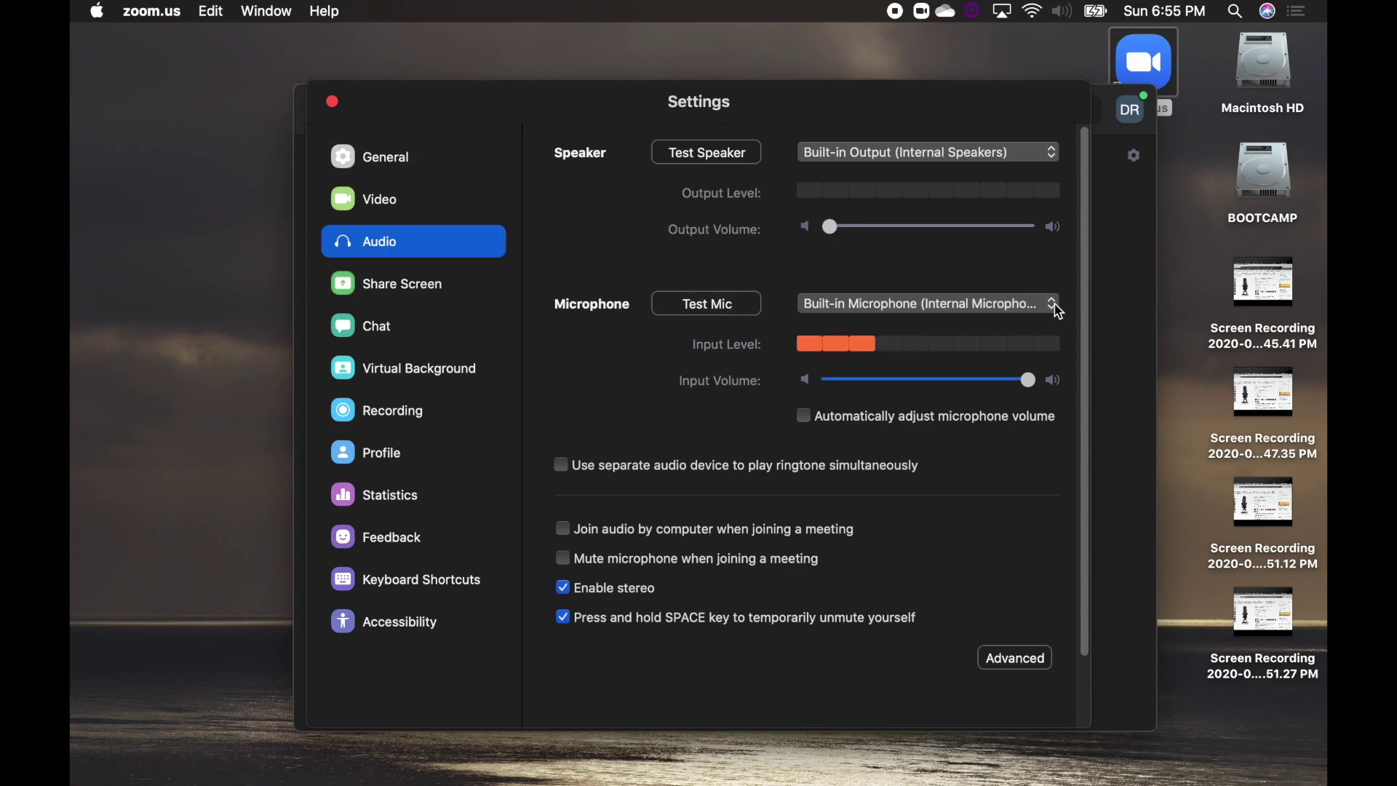
left_click(1053, 308)
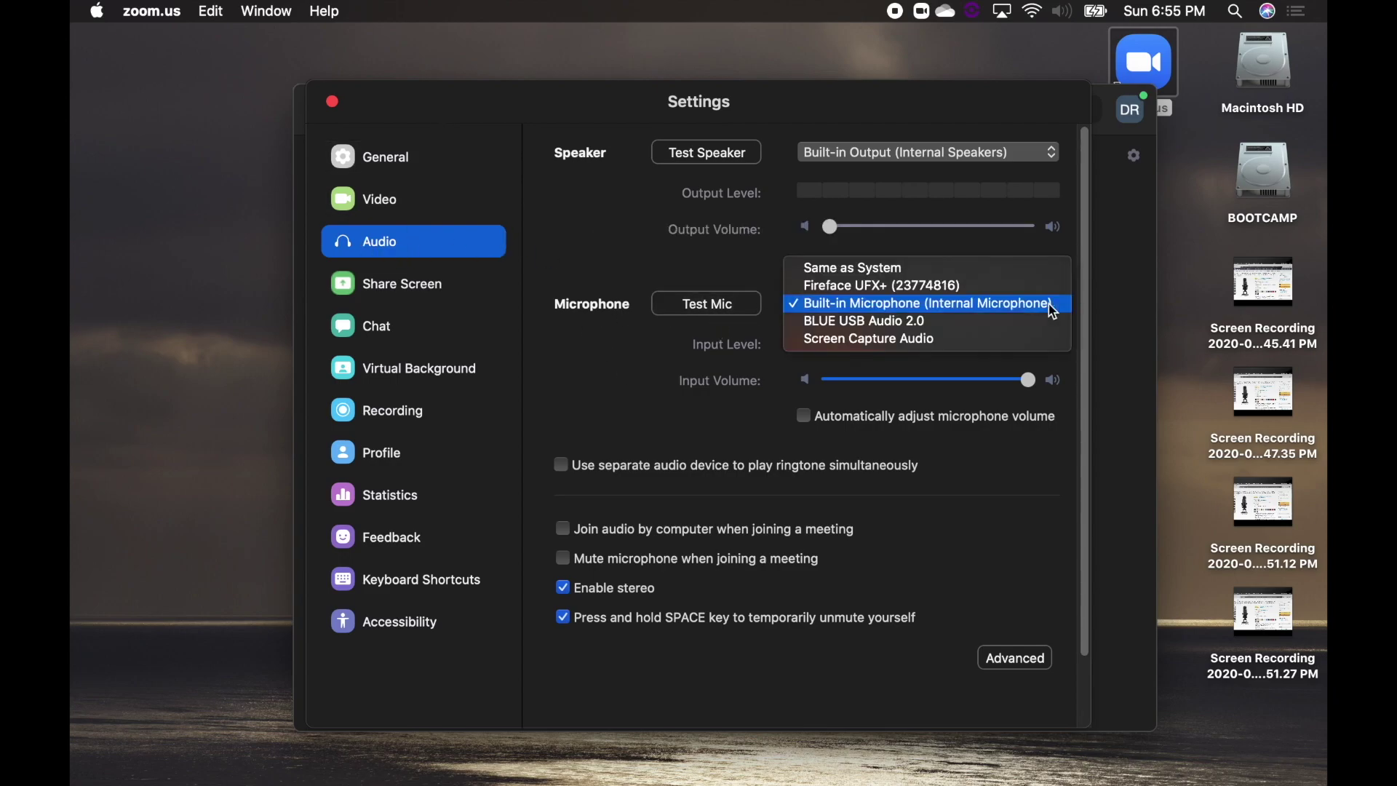
left_click(879, 327)
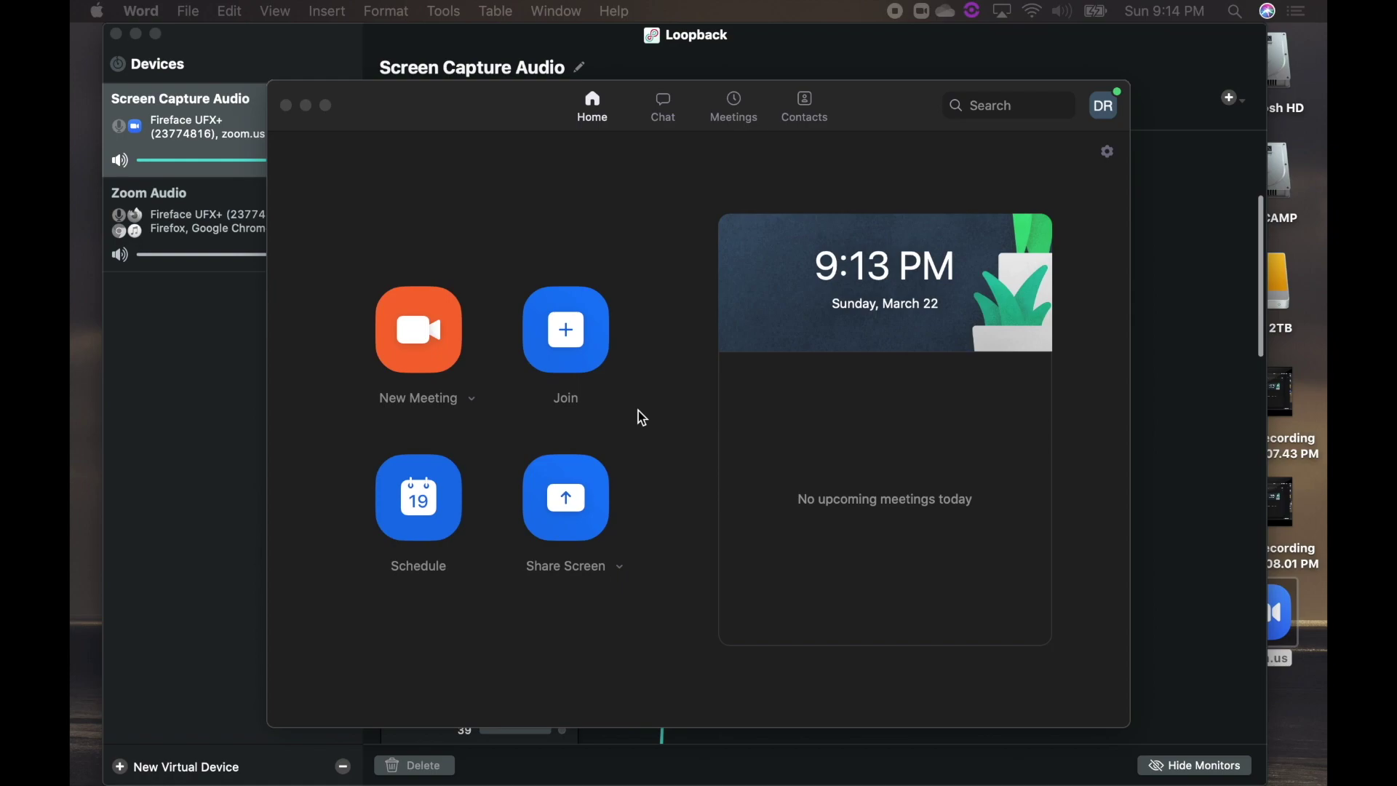
Switch to Zoom and set the microphone in its audio preferences to the Fireface UFX+ interface.
left_click(541, 228)
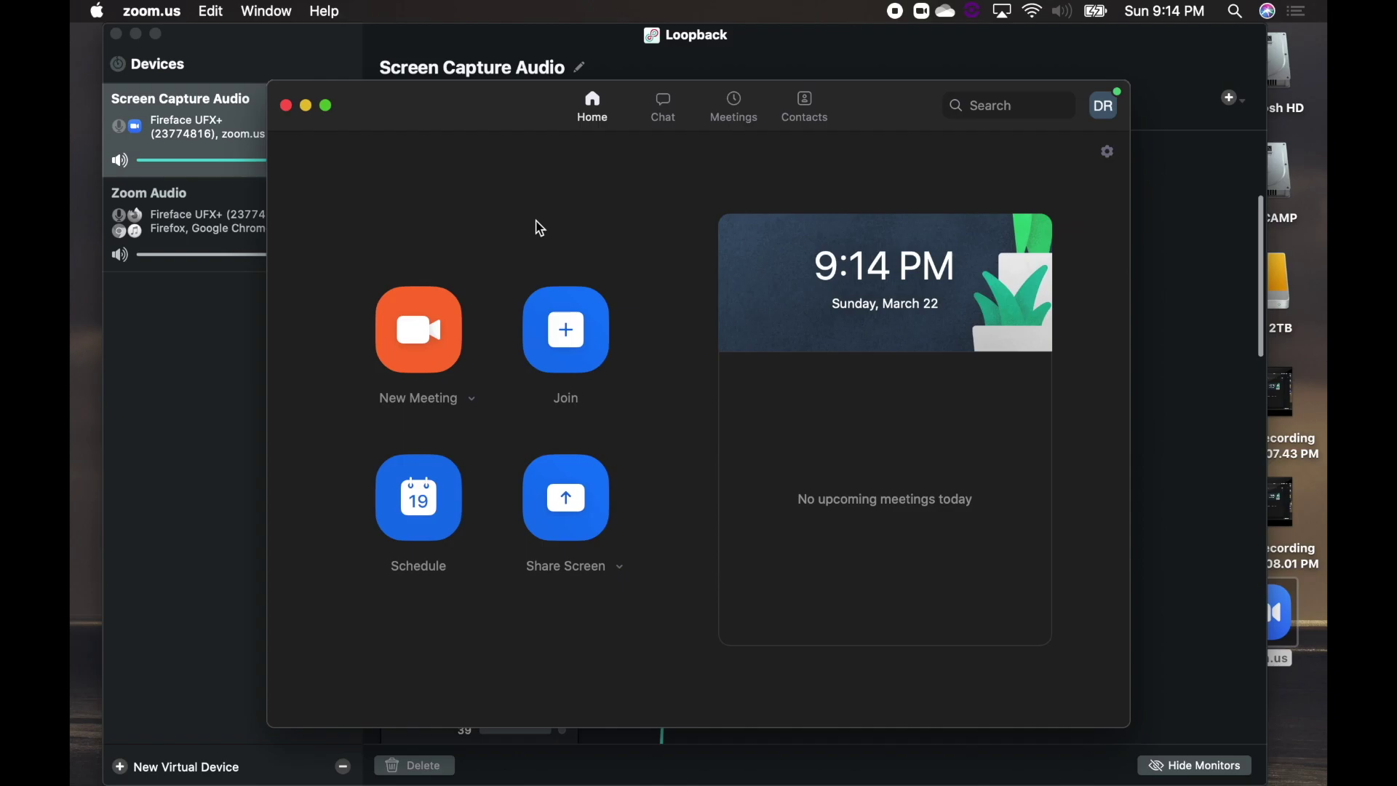
left_click(154, 12)
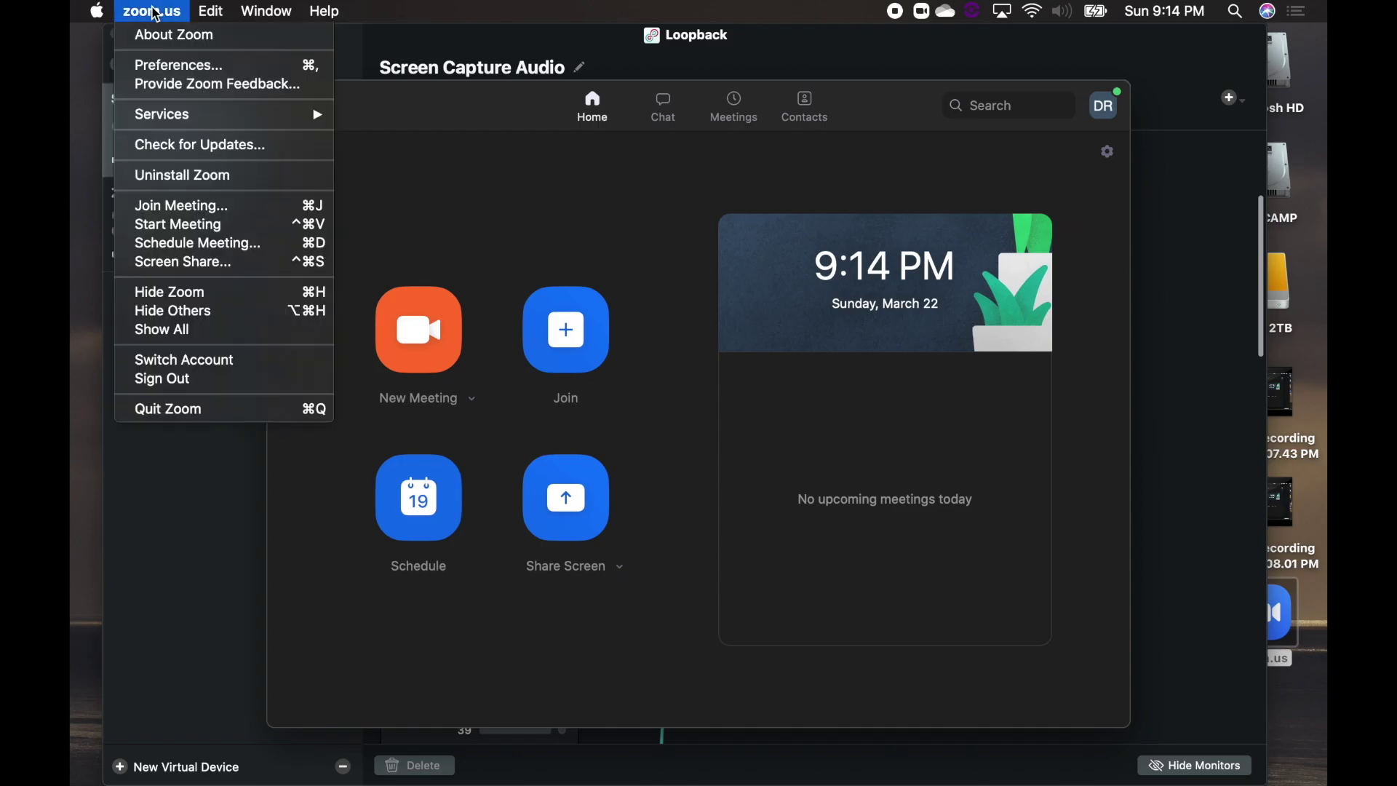
left_click(174, 66)
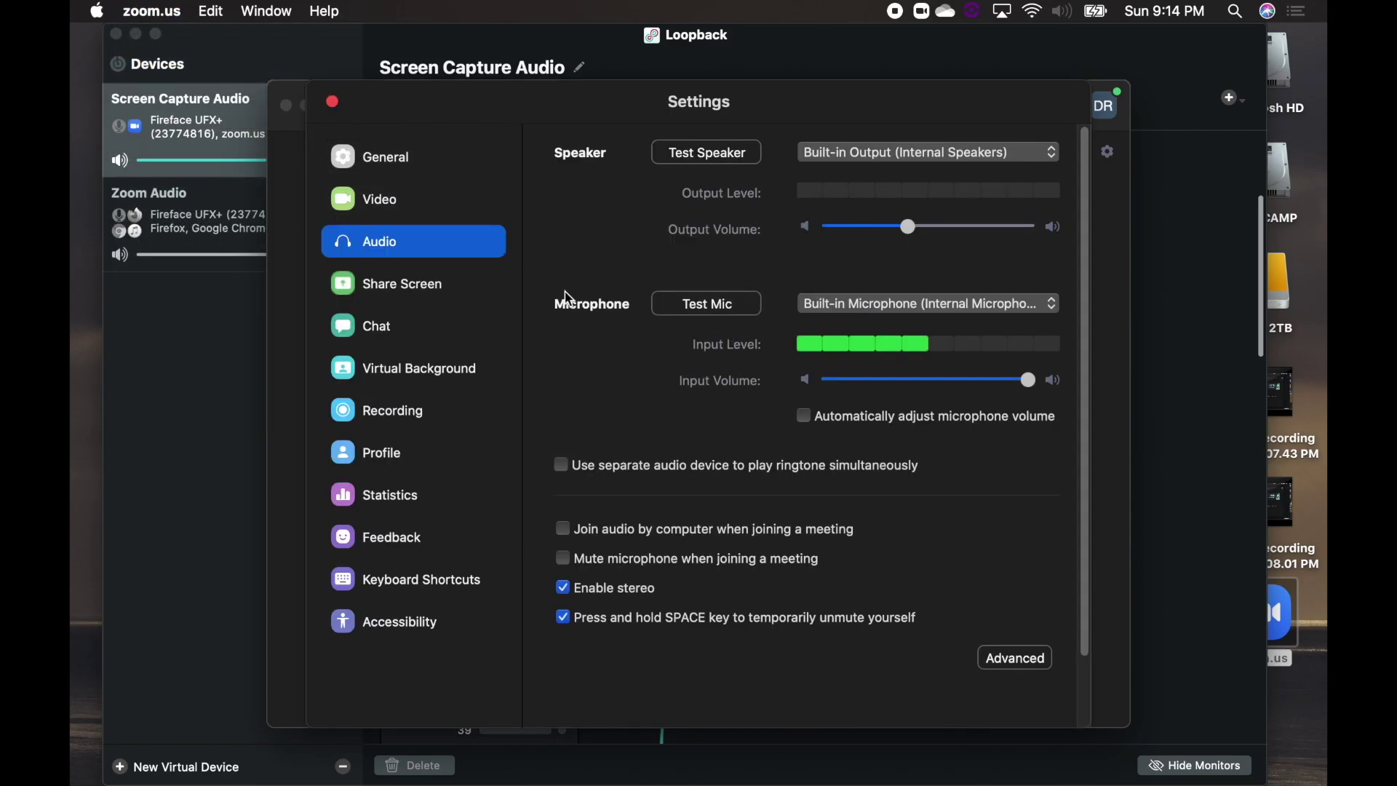
left_click(1051, 306)
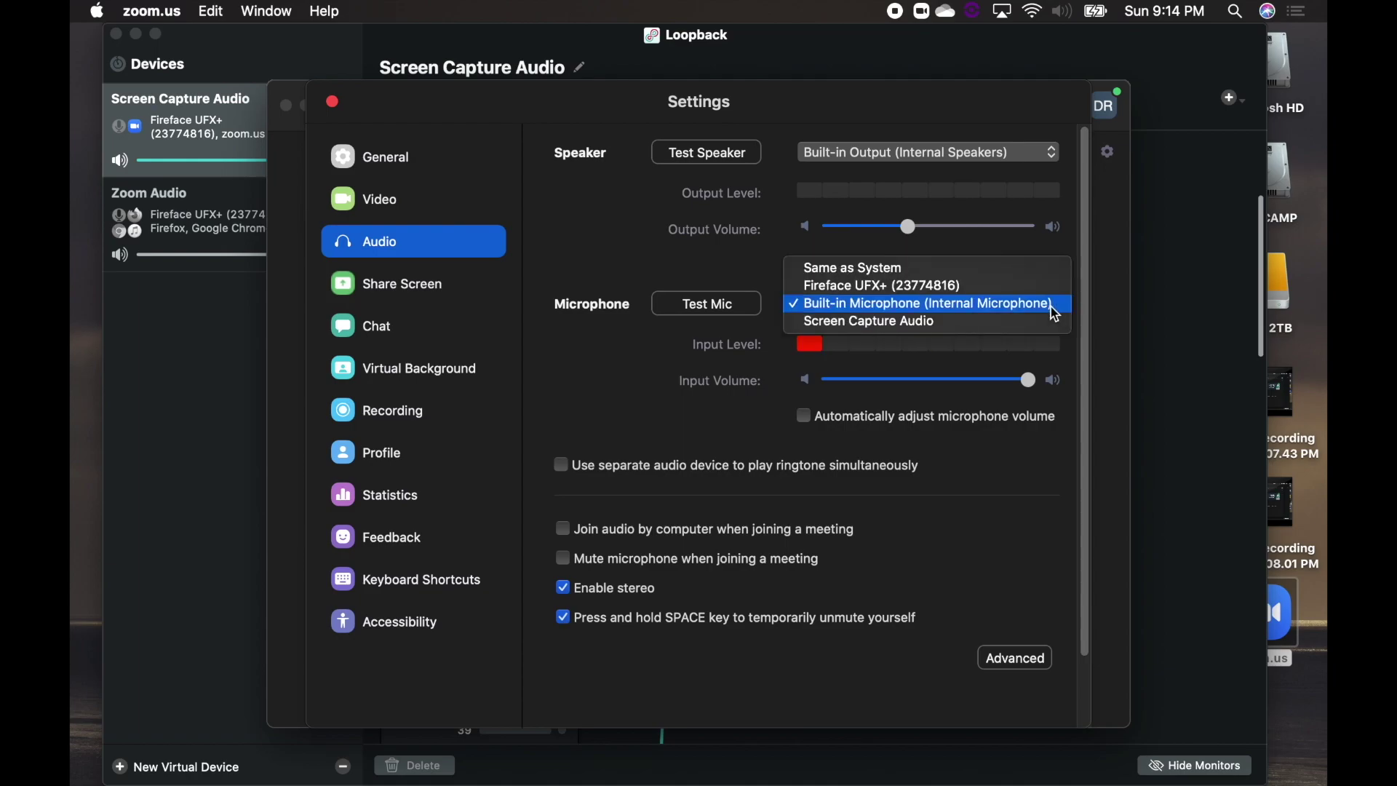
left_click(967, 286)
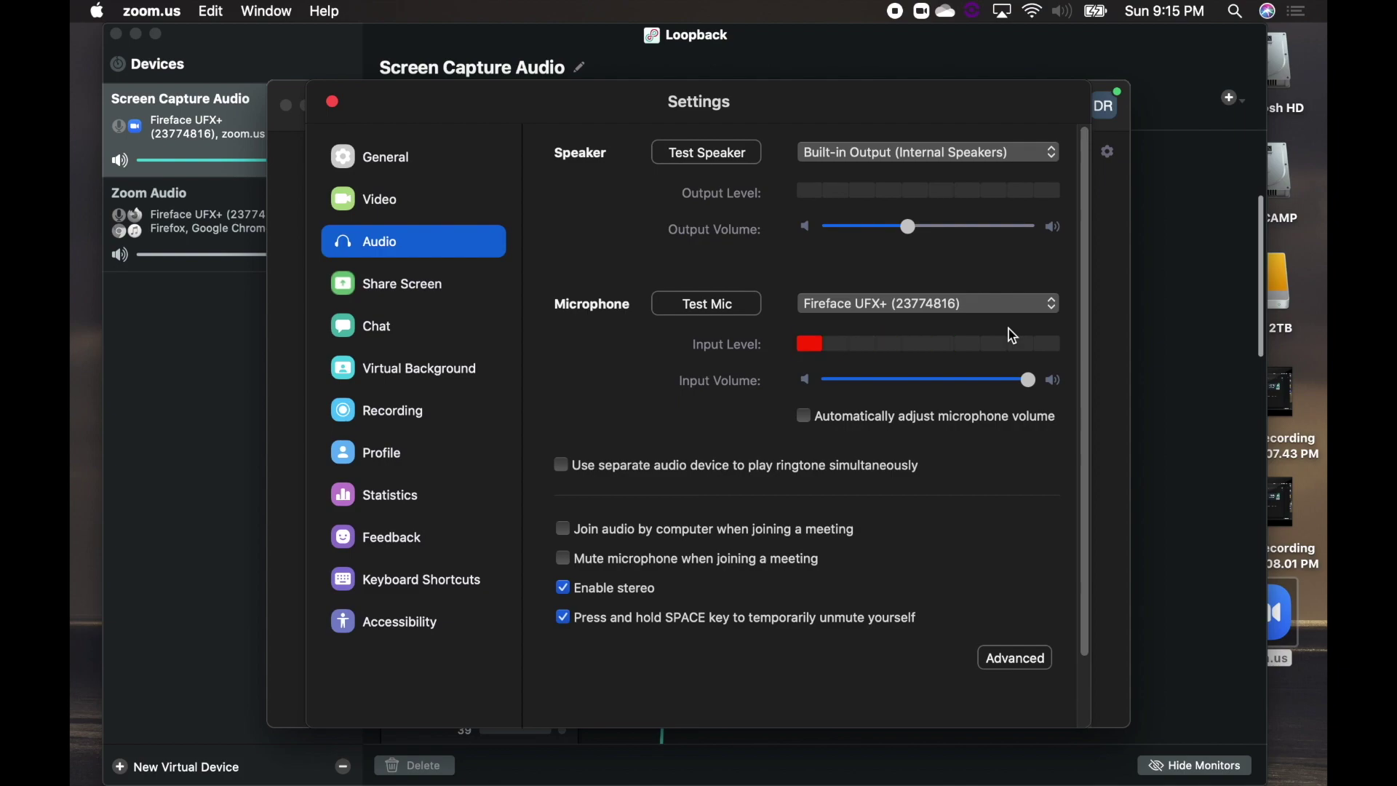
Close the Zoom settings and switch to the TotalMix FX mixer for the Fireface UFX+.
key("super+Tab")
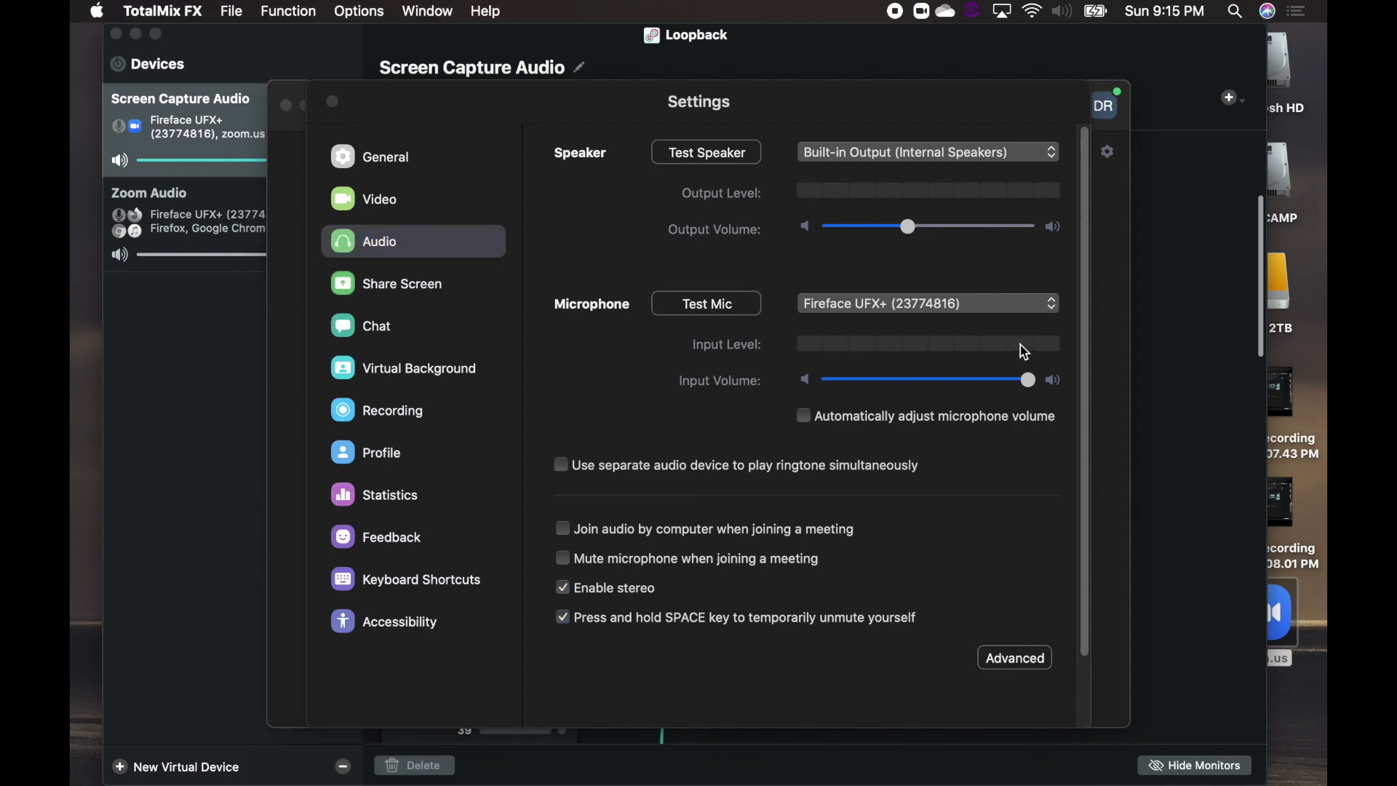
left_click(333, 102)
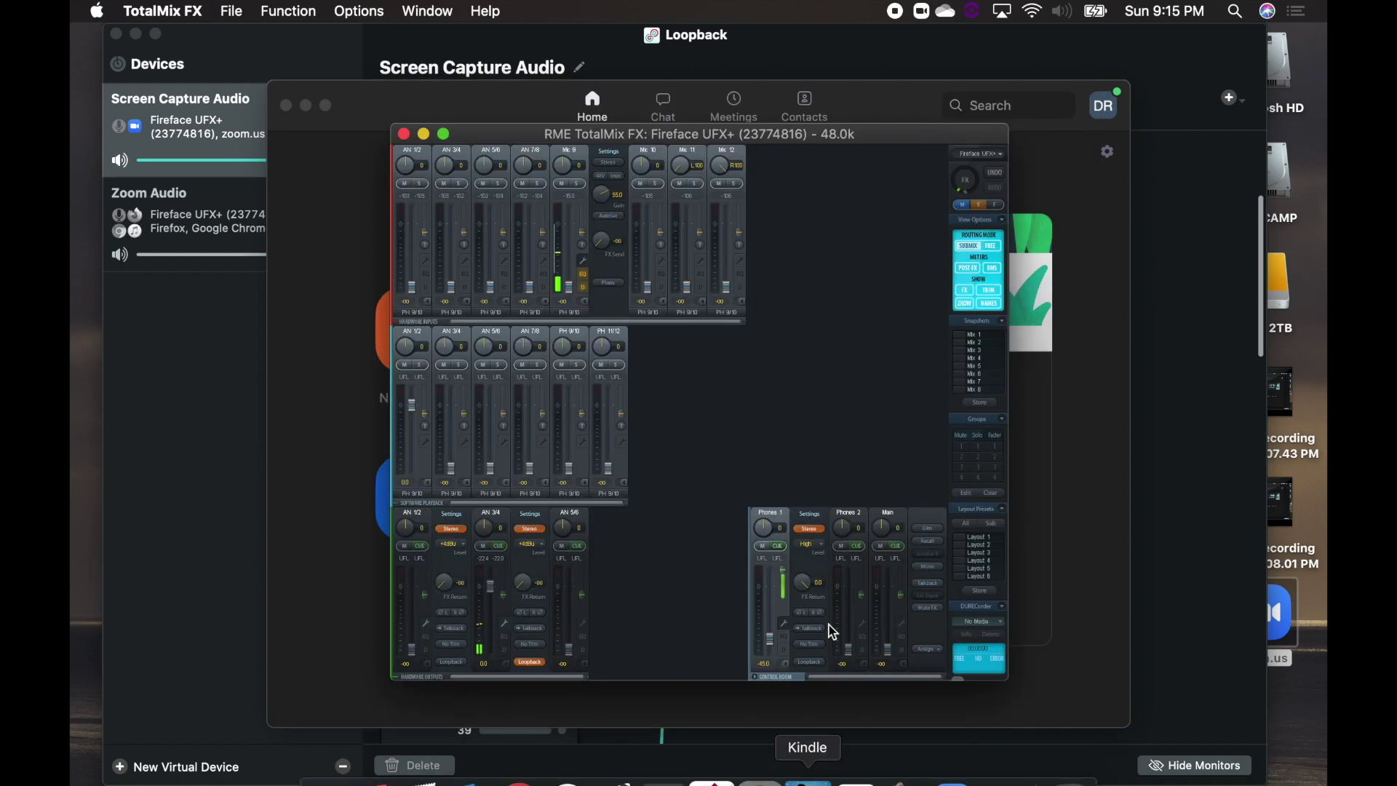
left_click_drag(785, 139, 798, 137)
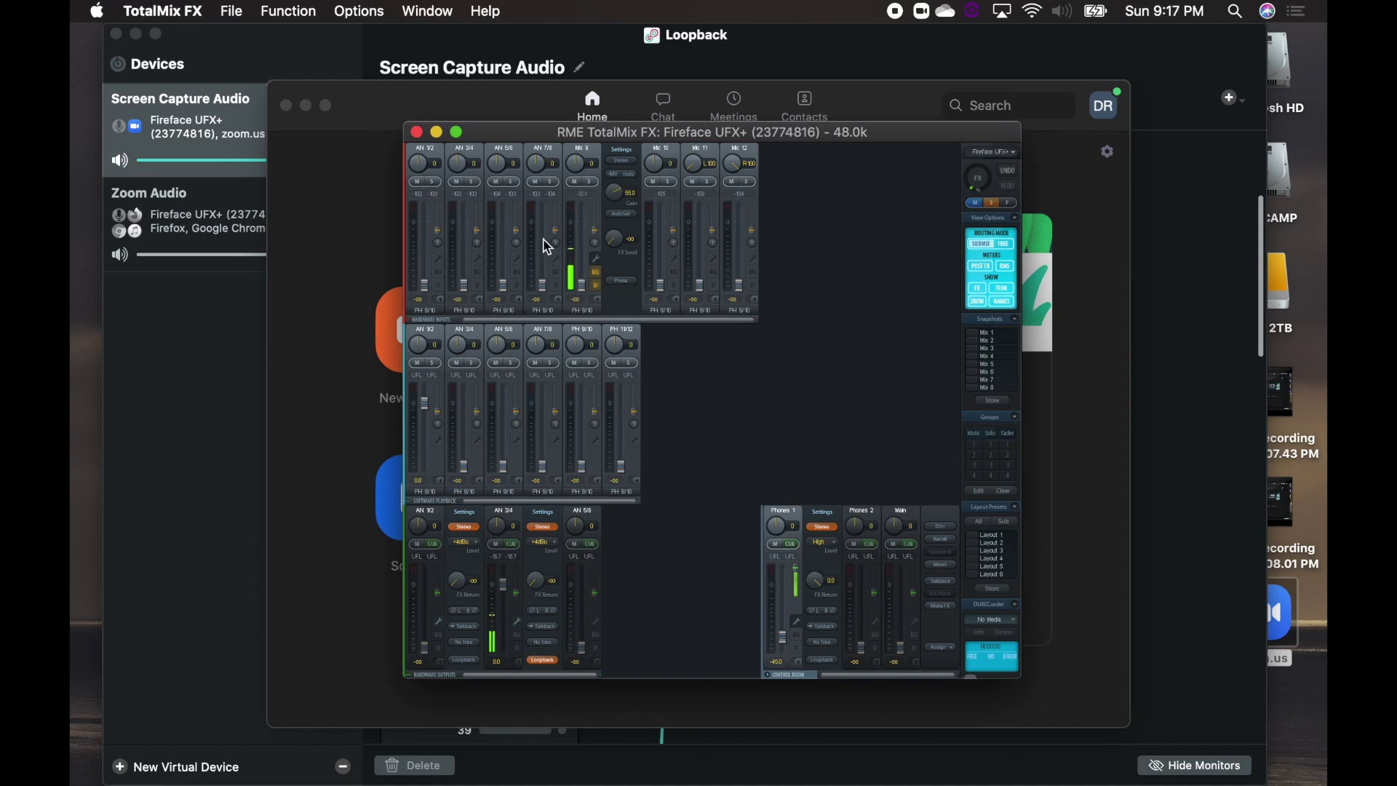
Switch to Loopback and turn on the Zoom Audio virtual device.
left_click(199, 334)
left_click(333, 193)
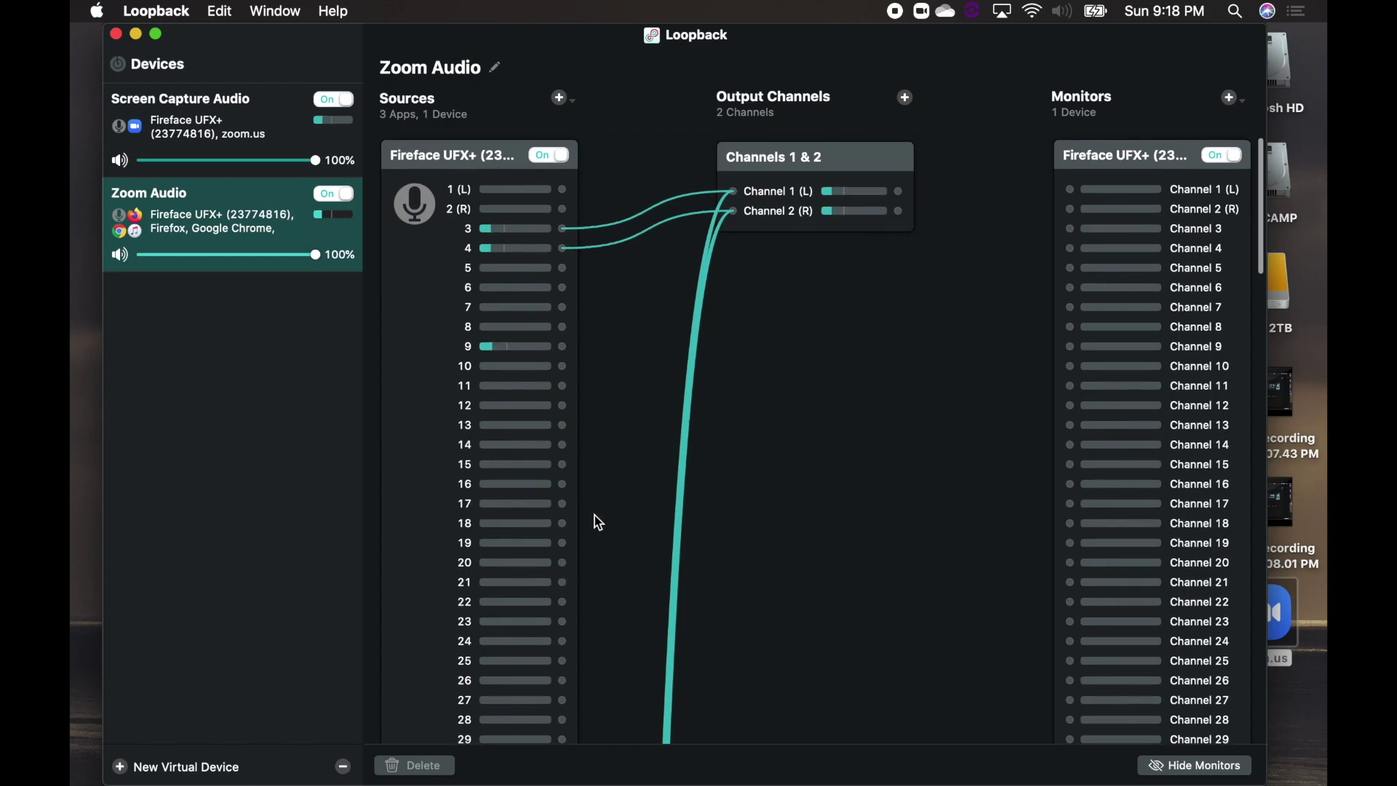
Examine the Zoom Audio device's source channels and app sources and how they are routed to output channels 1 and 2.
scroll(596, 521, "down", 5)
scroll(595, 516, "up", 5)
scroll(595, 517, "down", 5)
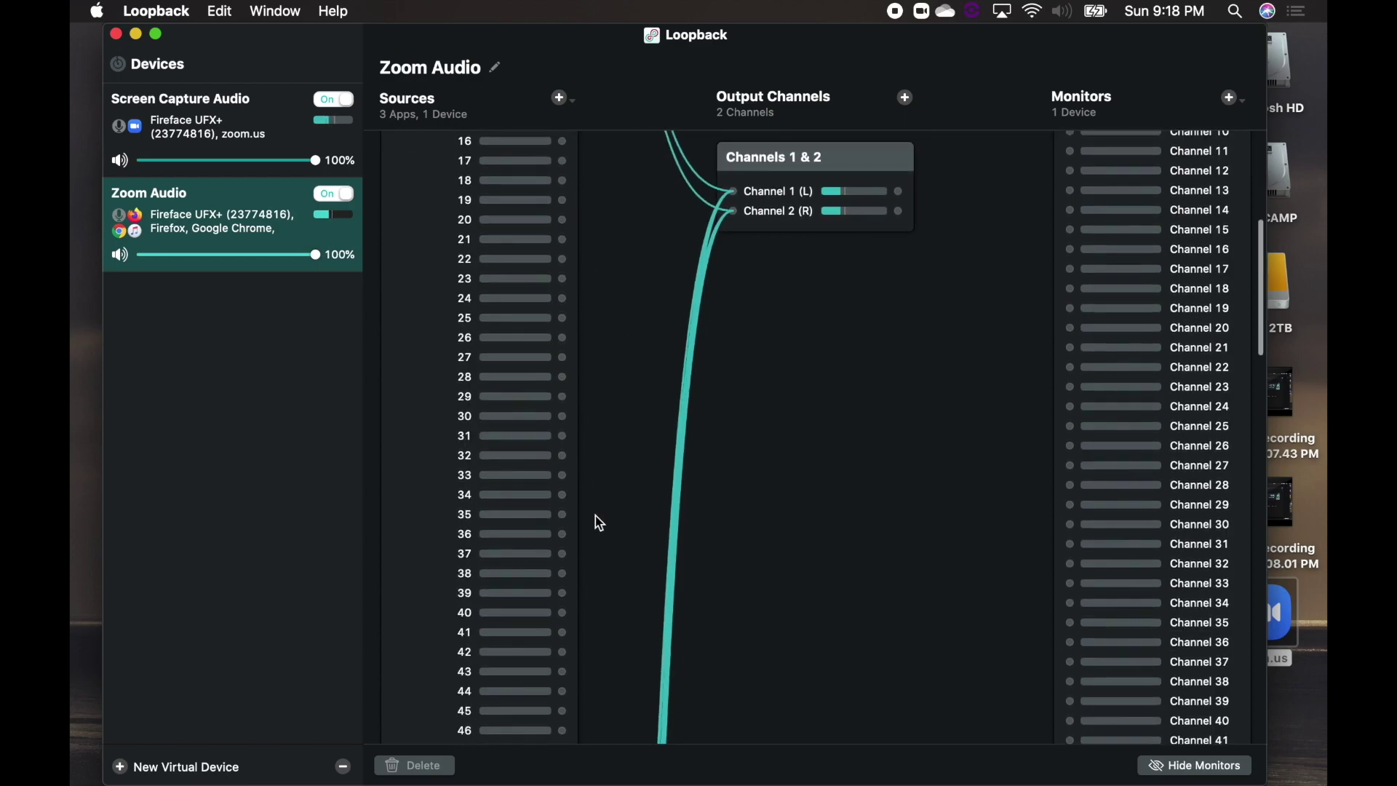
scroll(595, 516, "up", 5)
scroll(595, 517, "up", 1)
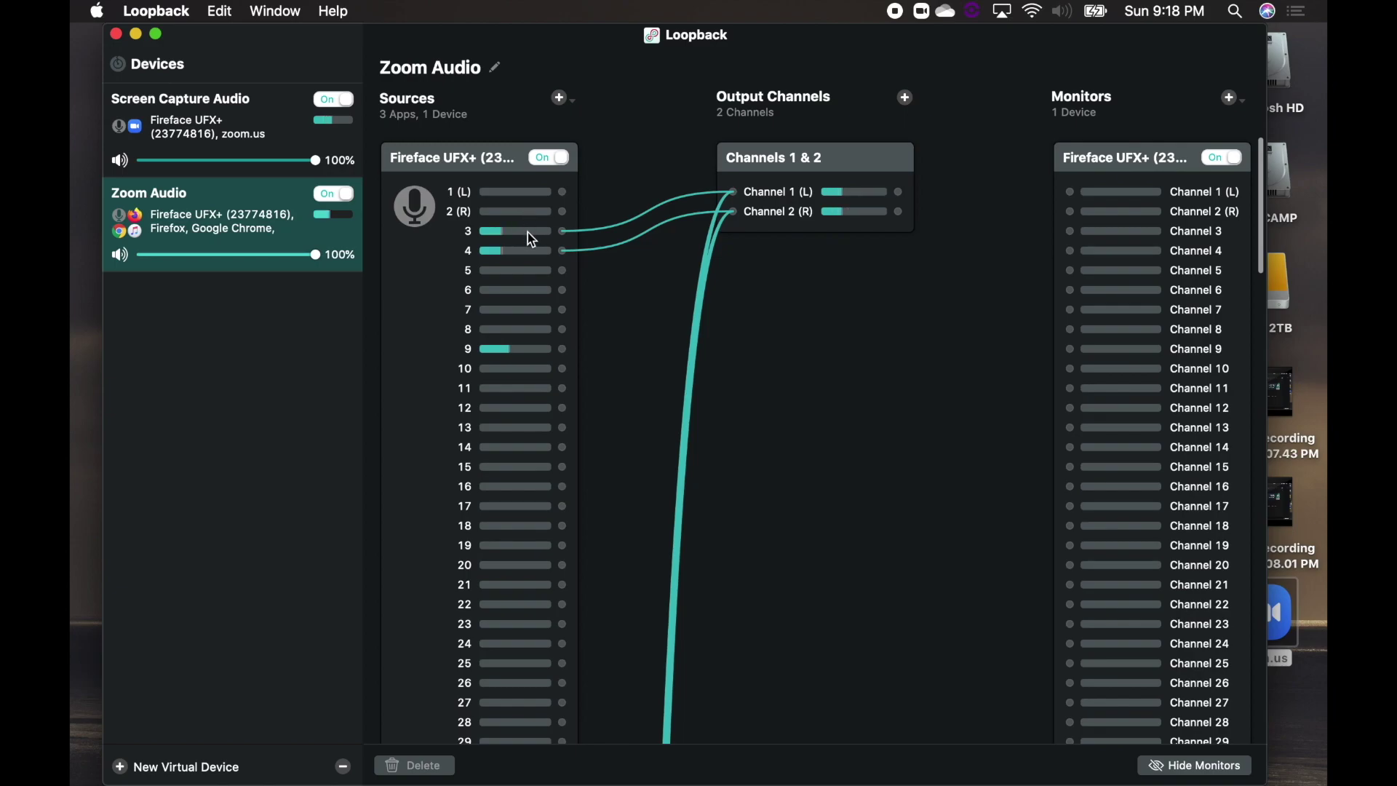
scroll(530, 240, "down", 2)
scroll(534, 254, "down", 10)
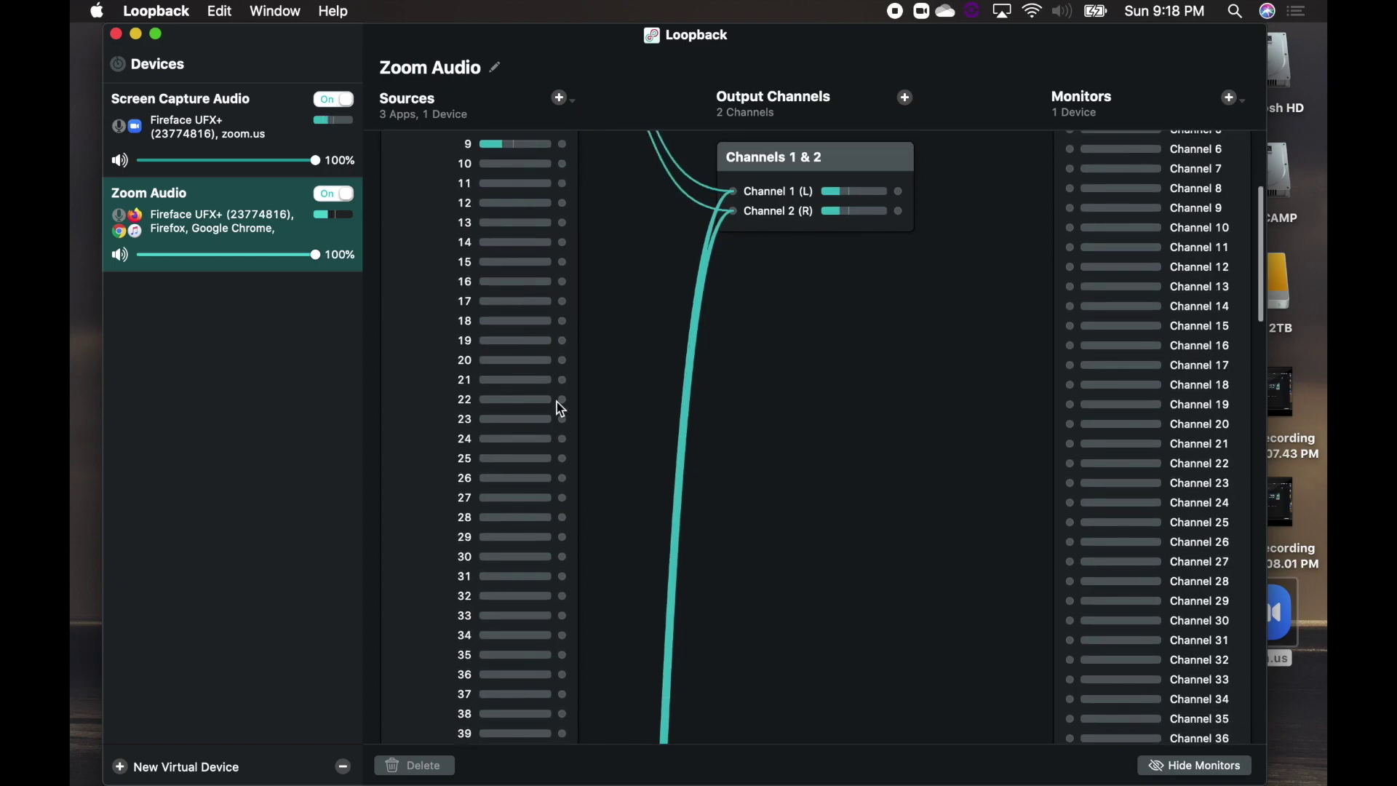
scroll(560, 413, "down", 15)
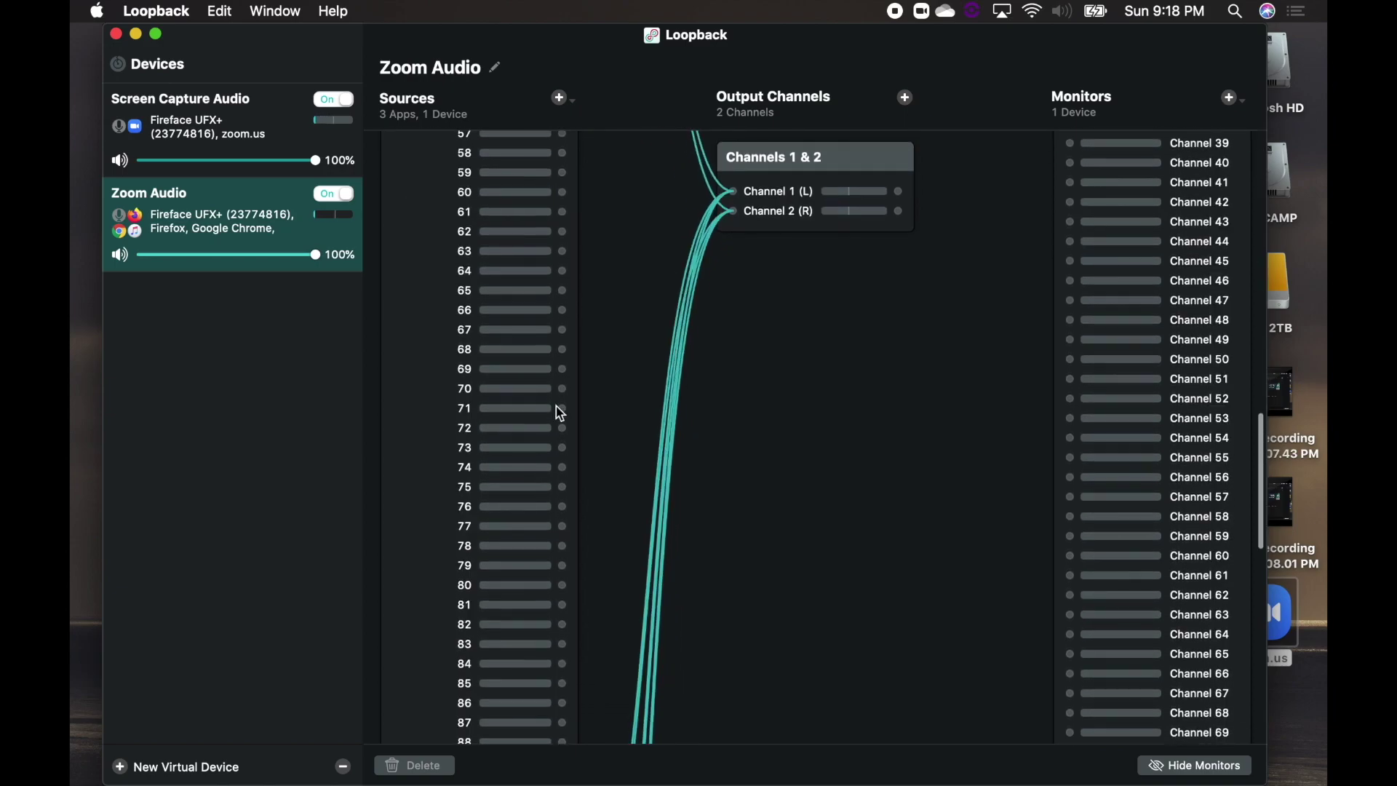
scroll(561, 413, "down", 5)
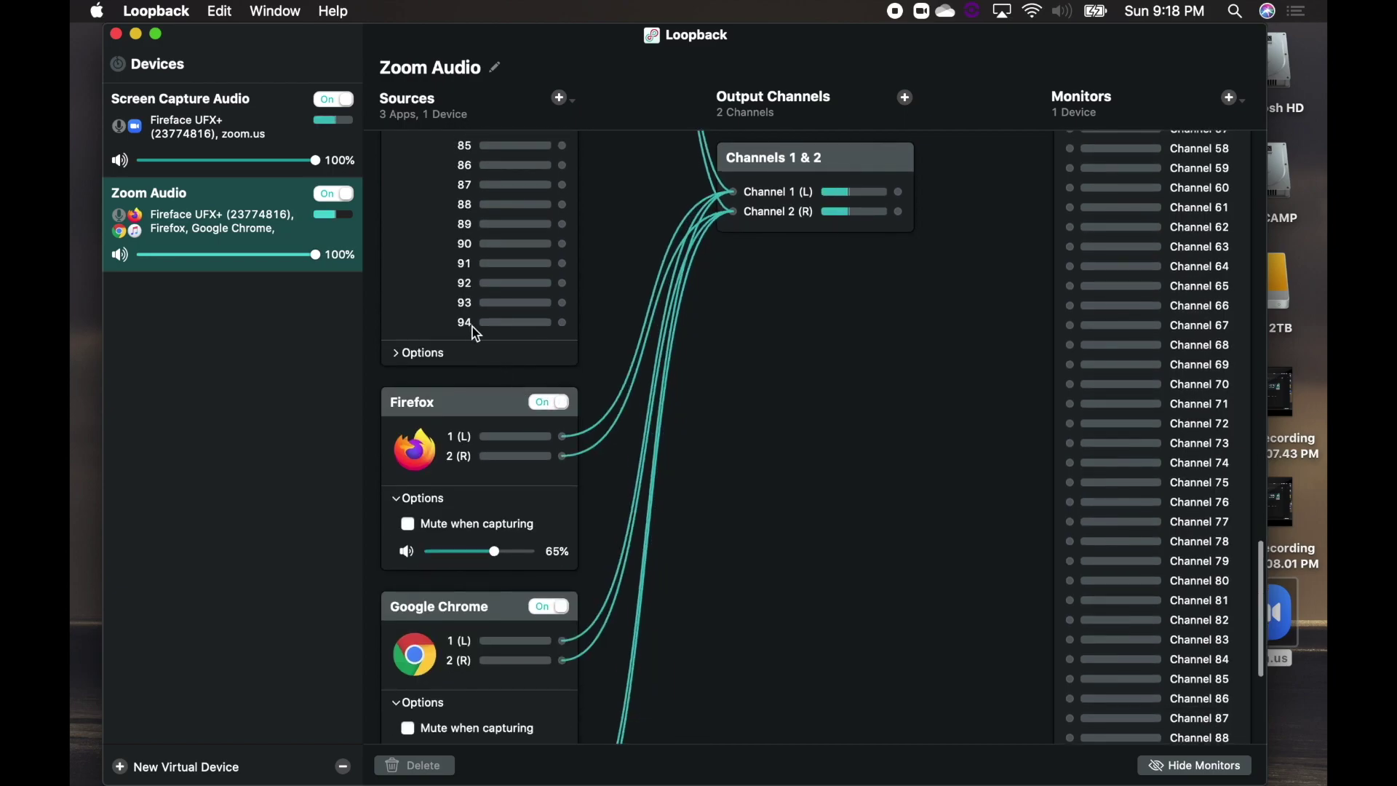
scroll(584, 321, "up", 20)
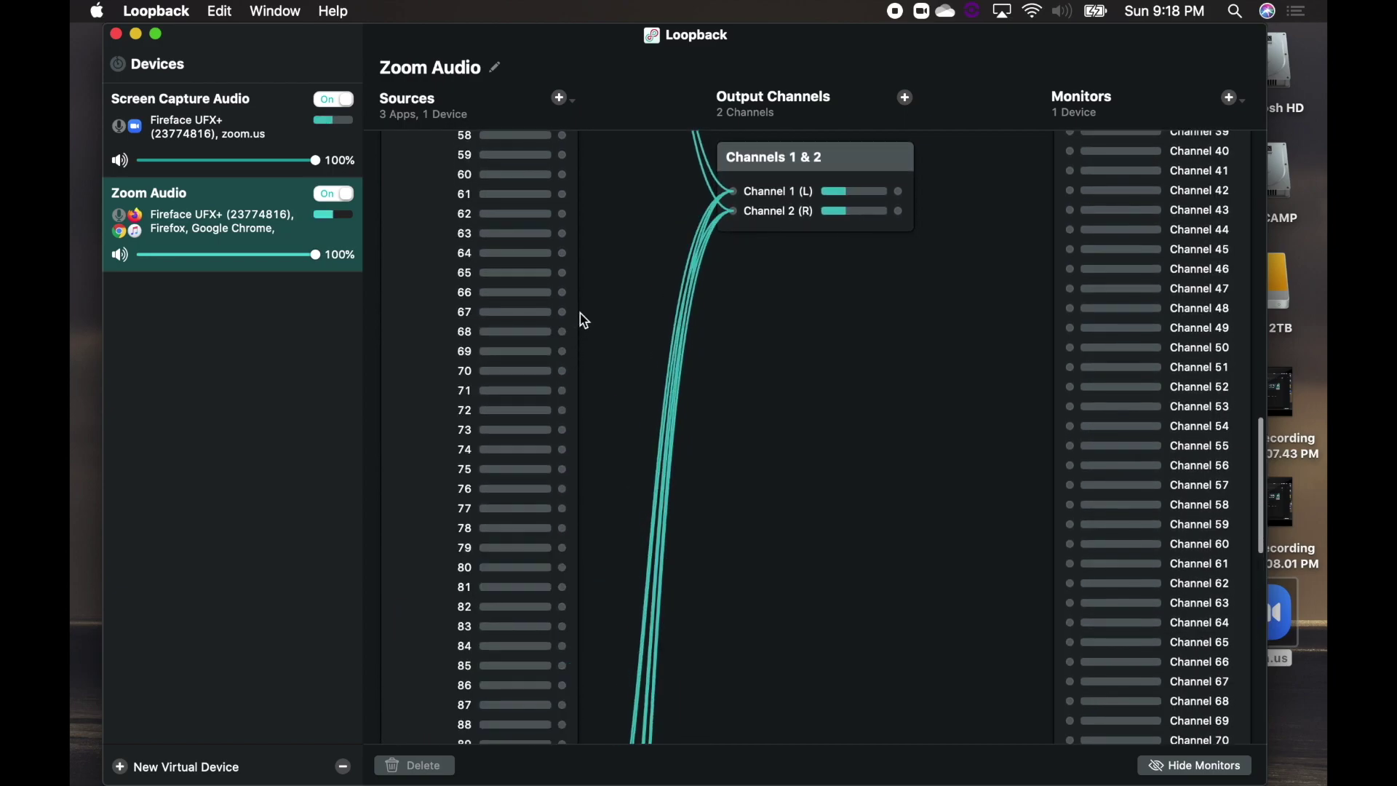
scroll(585, 320, "up", 5)
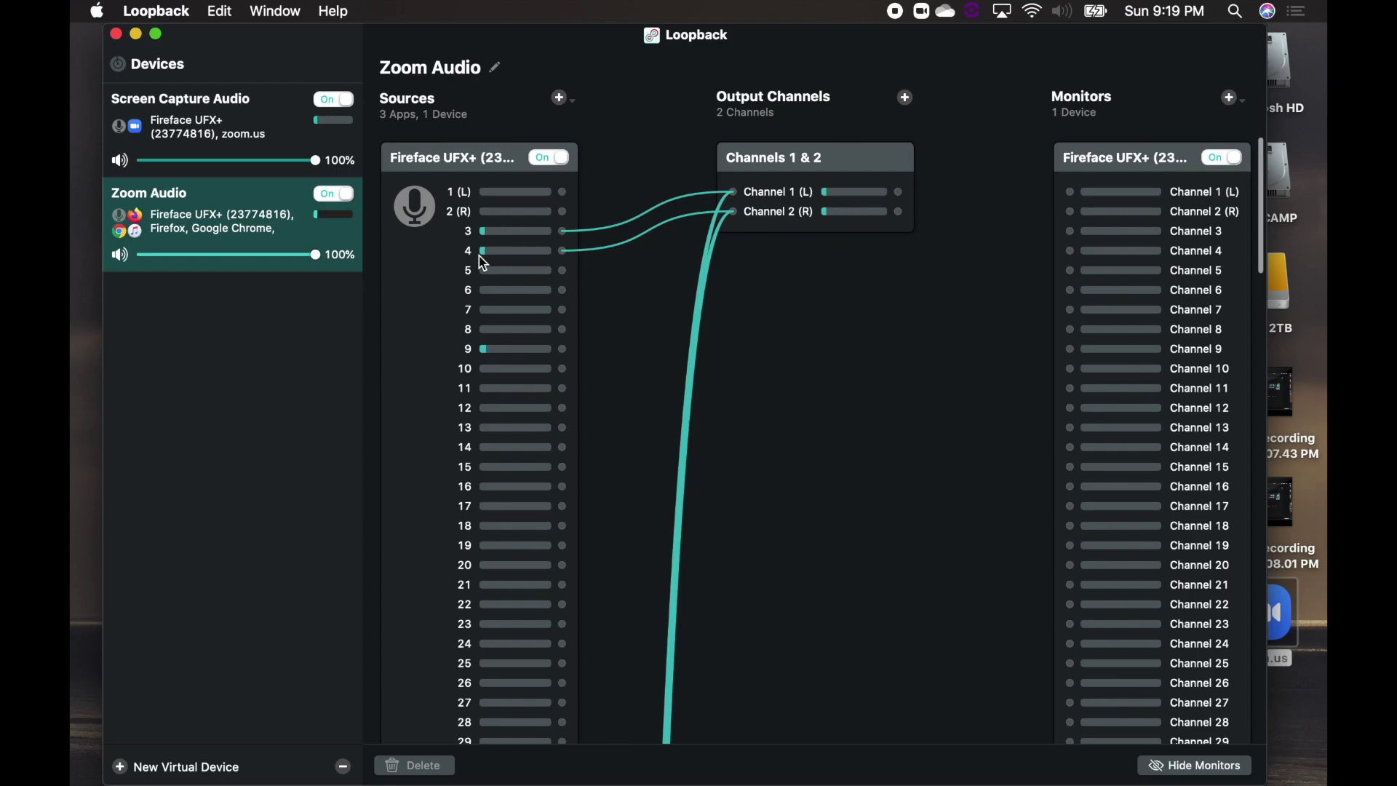
Switch to TotalMix FX, move its window clear of the Loopback sources, and select the AN 3/4 hardware output's submix.
mouse_move(756, 757)
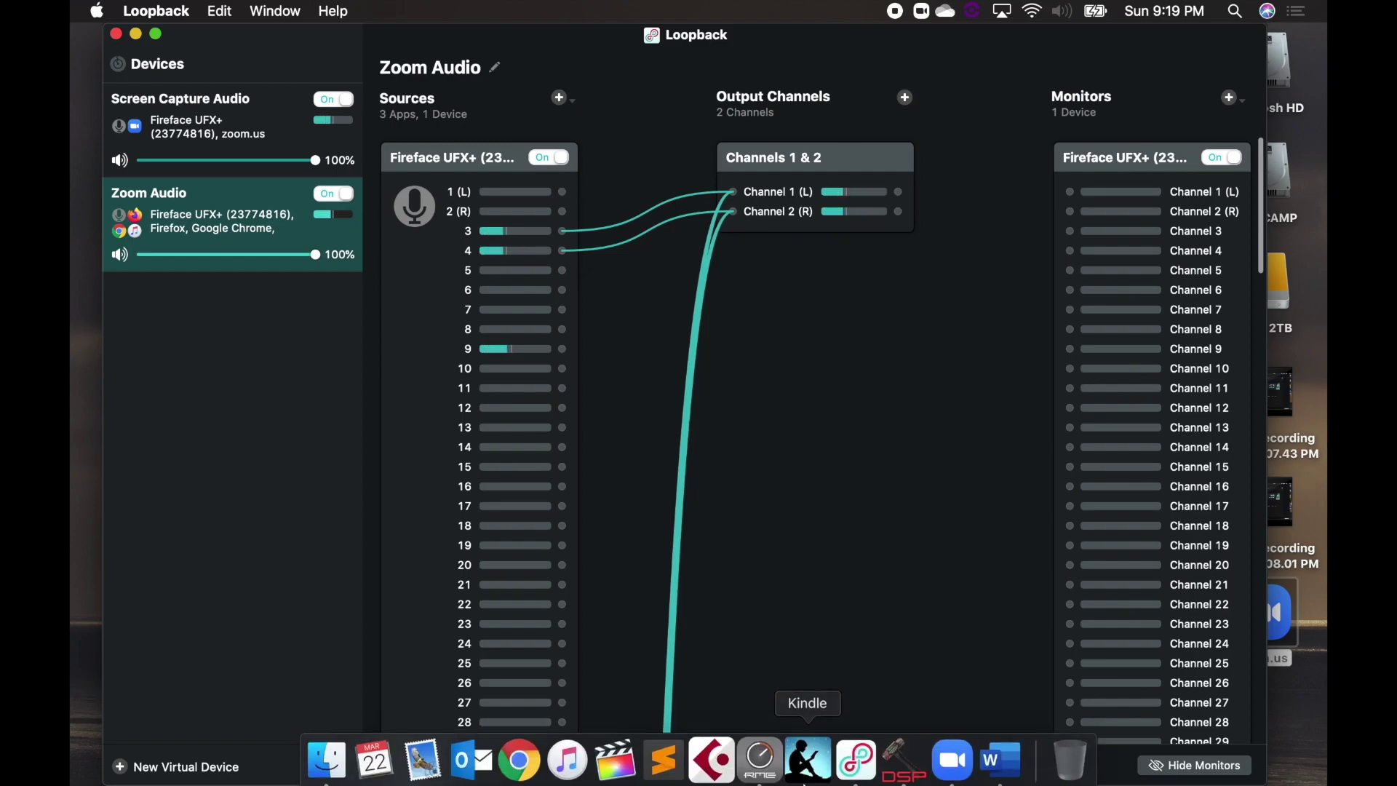
left_click(759, 759)
left_click_drag(648, 155, 845, 163)
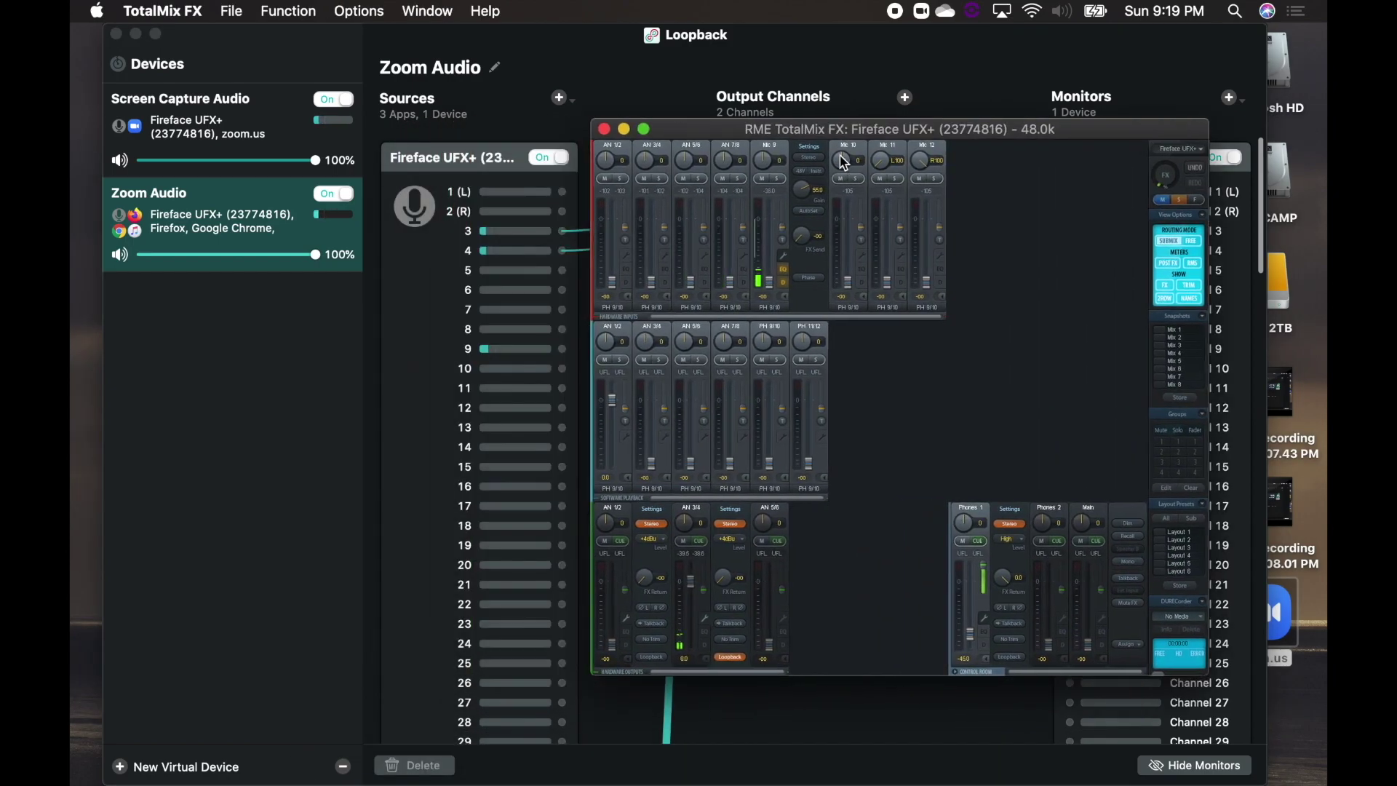
left_click(697, 508)
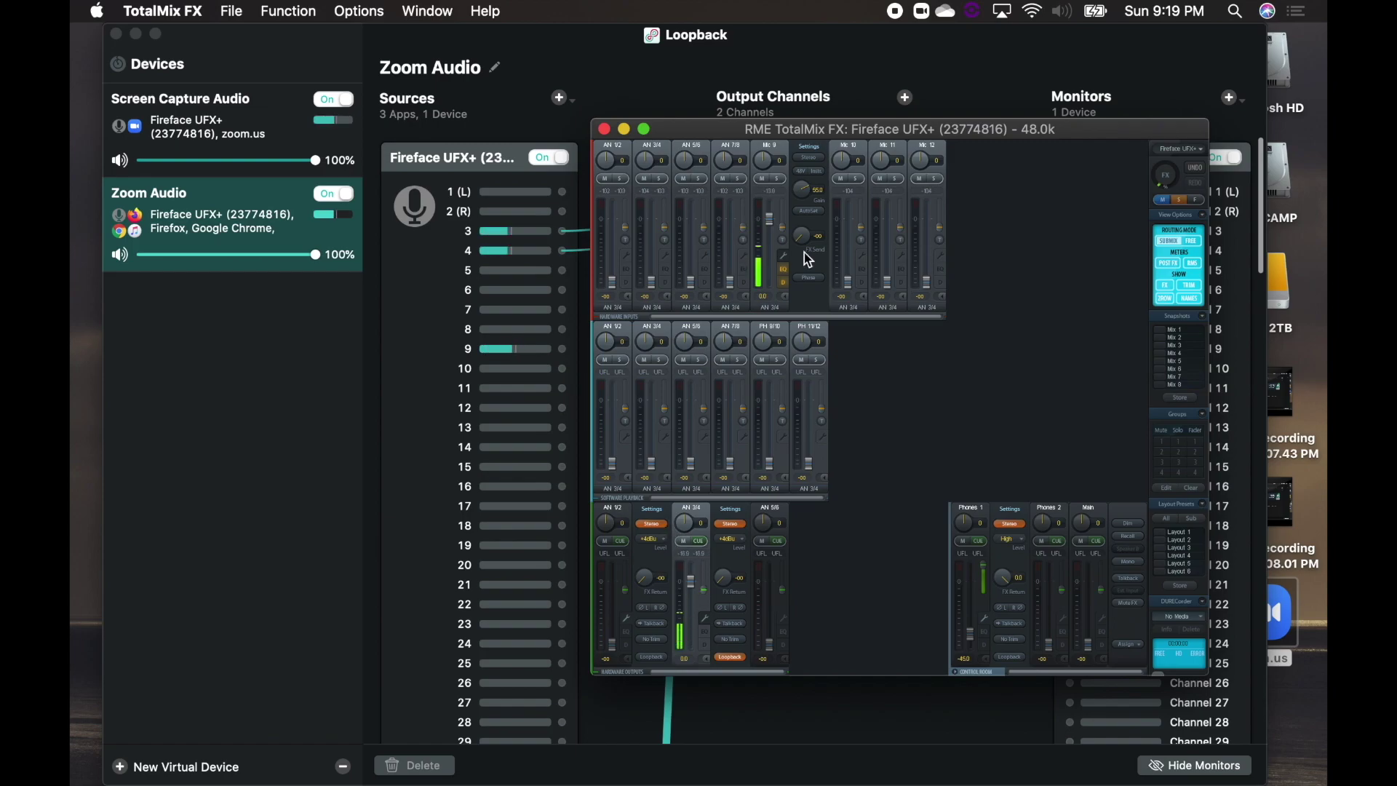
Raise the Mic 10, Mic 11 and Mic 12 faders in the AN 3/4 submix to about 3.1, 2.3 and -7.8 dB.
left_click_drag(848, 288, 848, 216)
left_click_drag(888, 286, 889, 213)
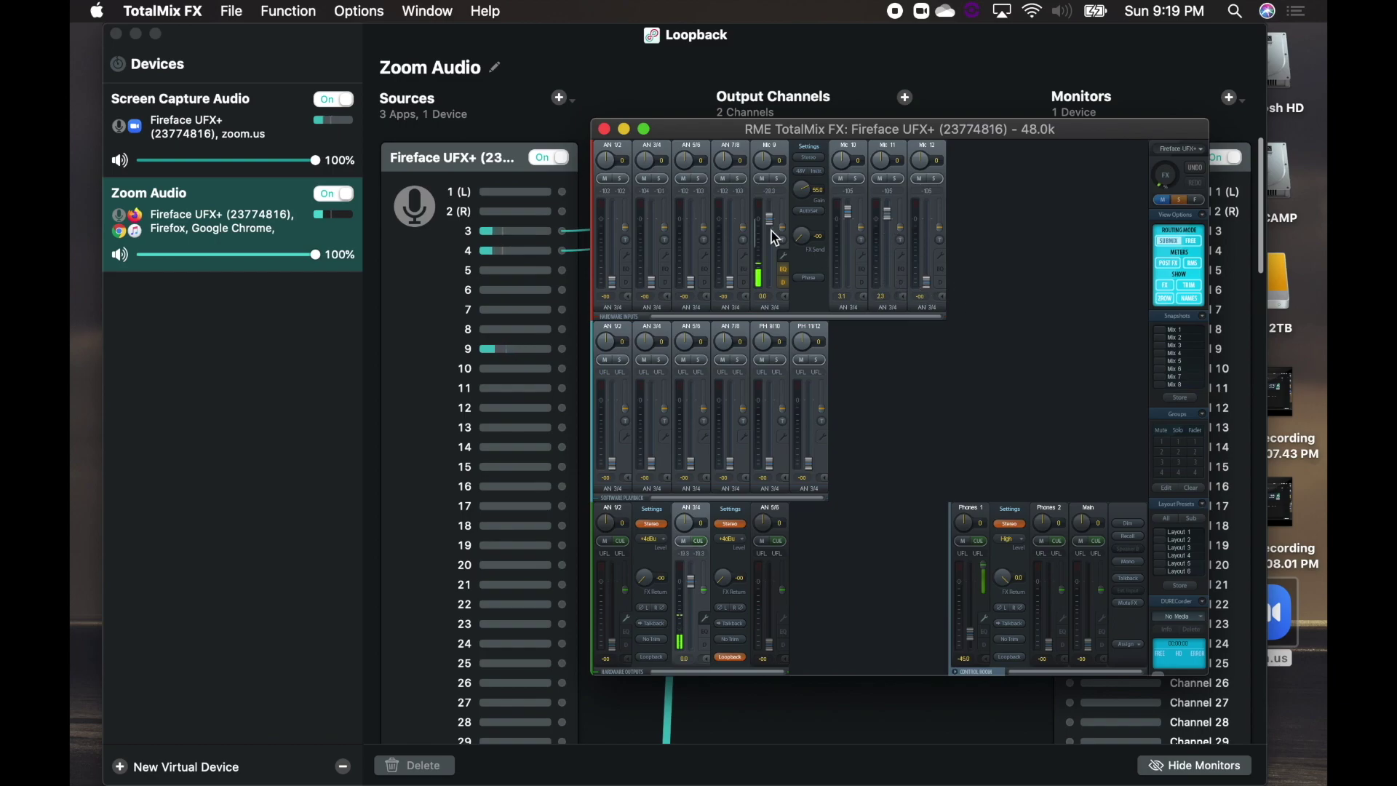
left_click_drag(929, 286, 926, 226)
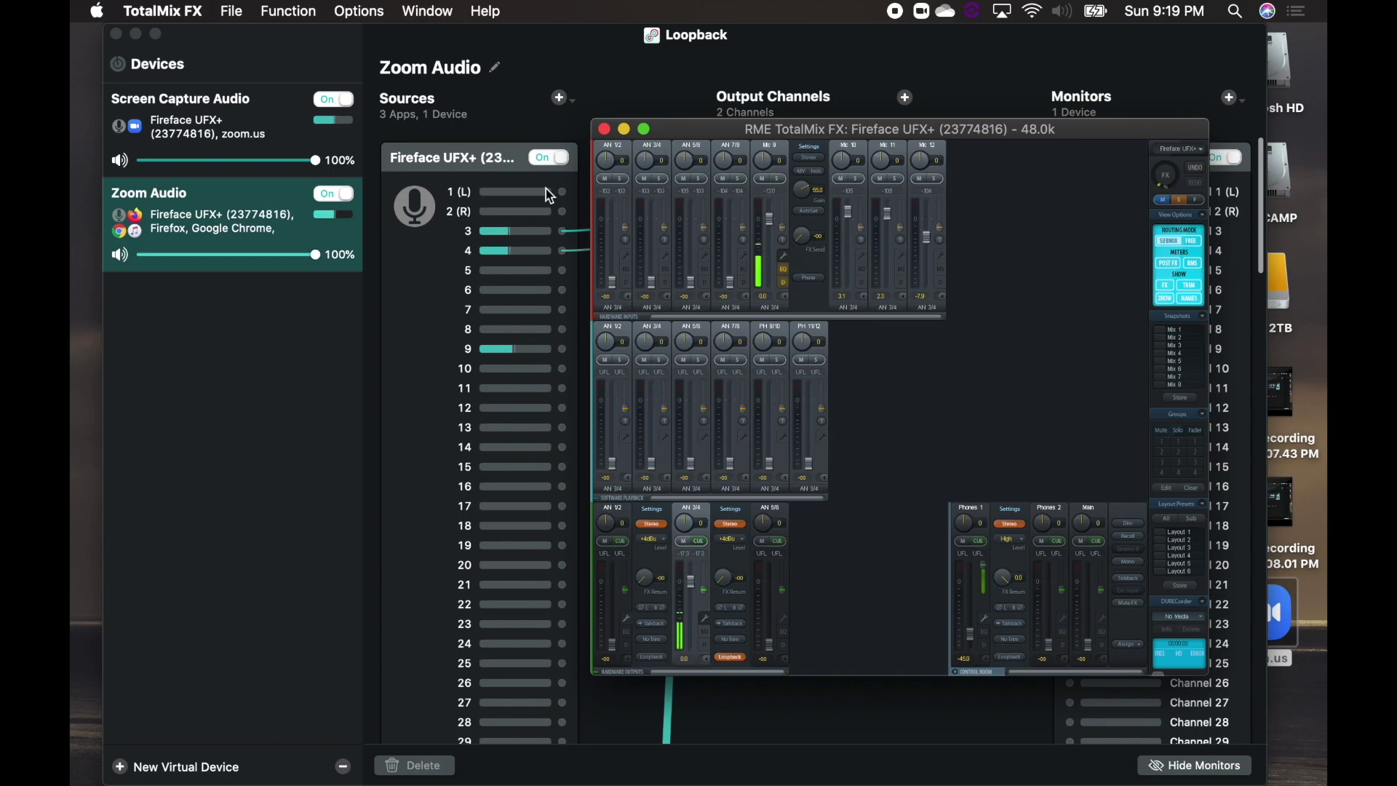
Move the mixer window clear of Loopback's output channels and pan Mic 9 fully left to L100, followed by fully right to R100.
left_click_drag(684, 129, 916, 198)
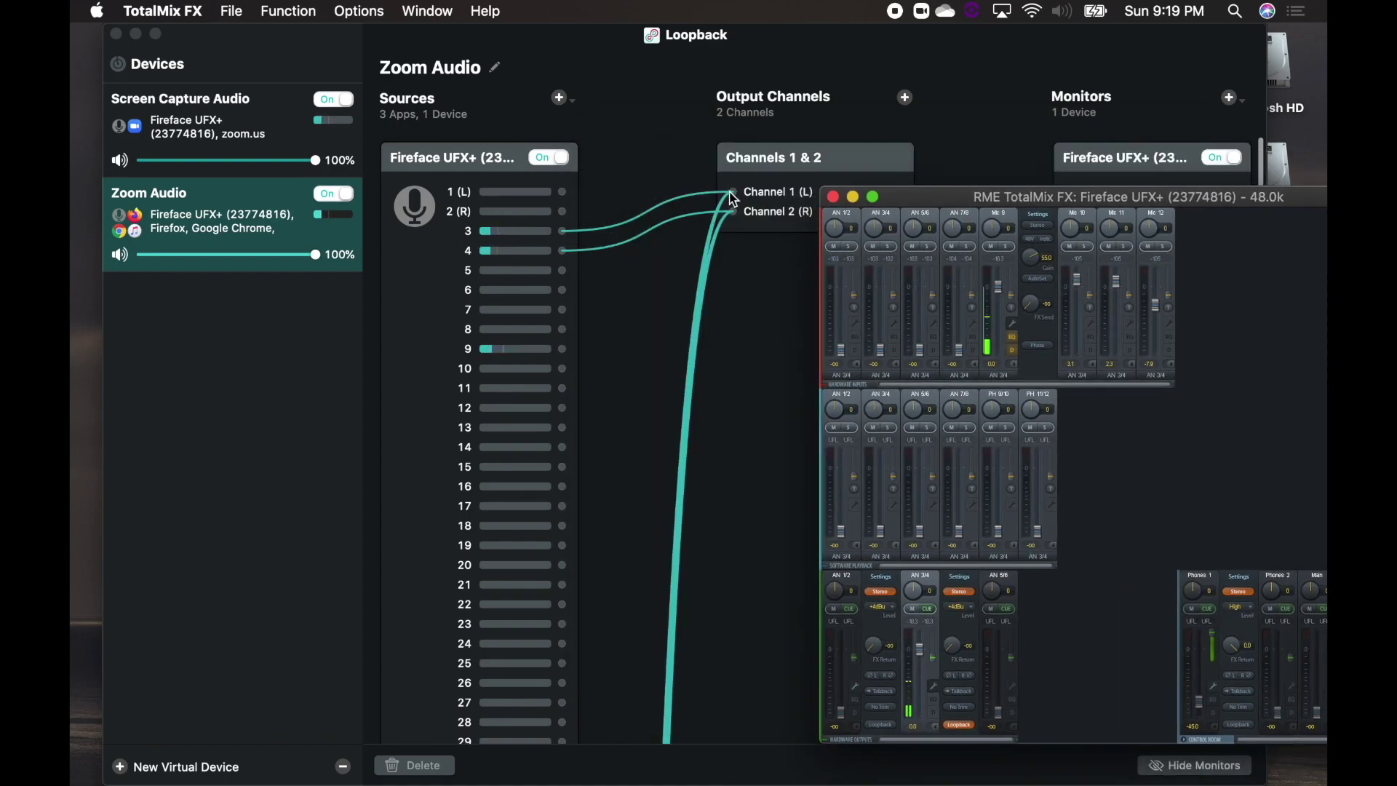
left_click_drag(1015, 199, 896, 393)
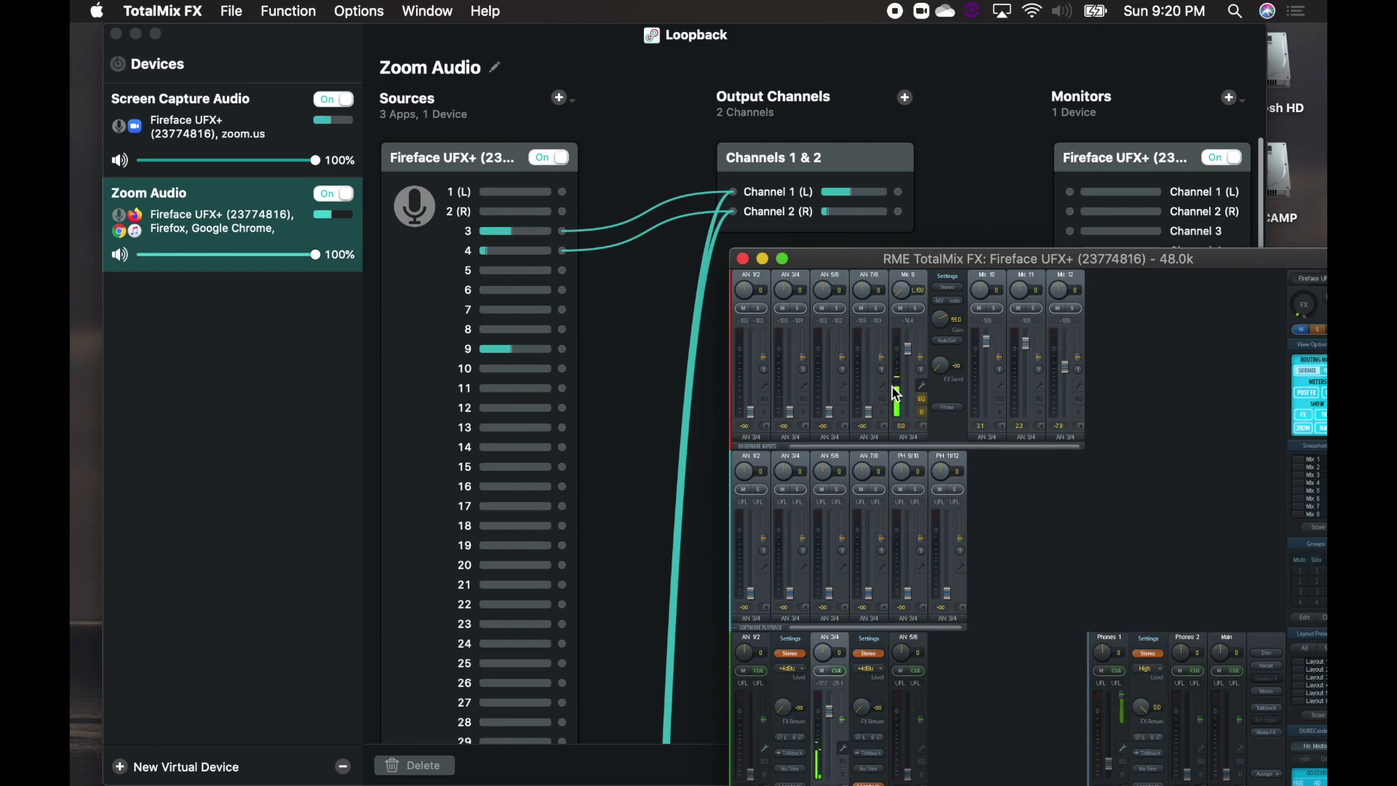
left_click_drag(896, 394, 982, 115)
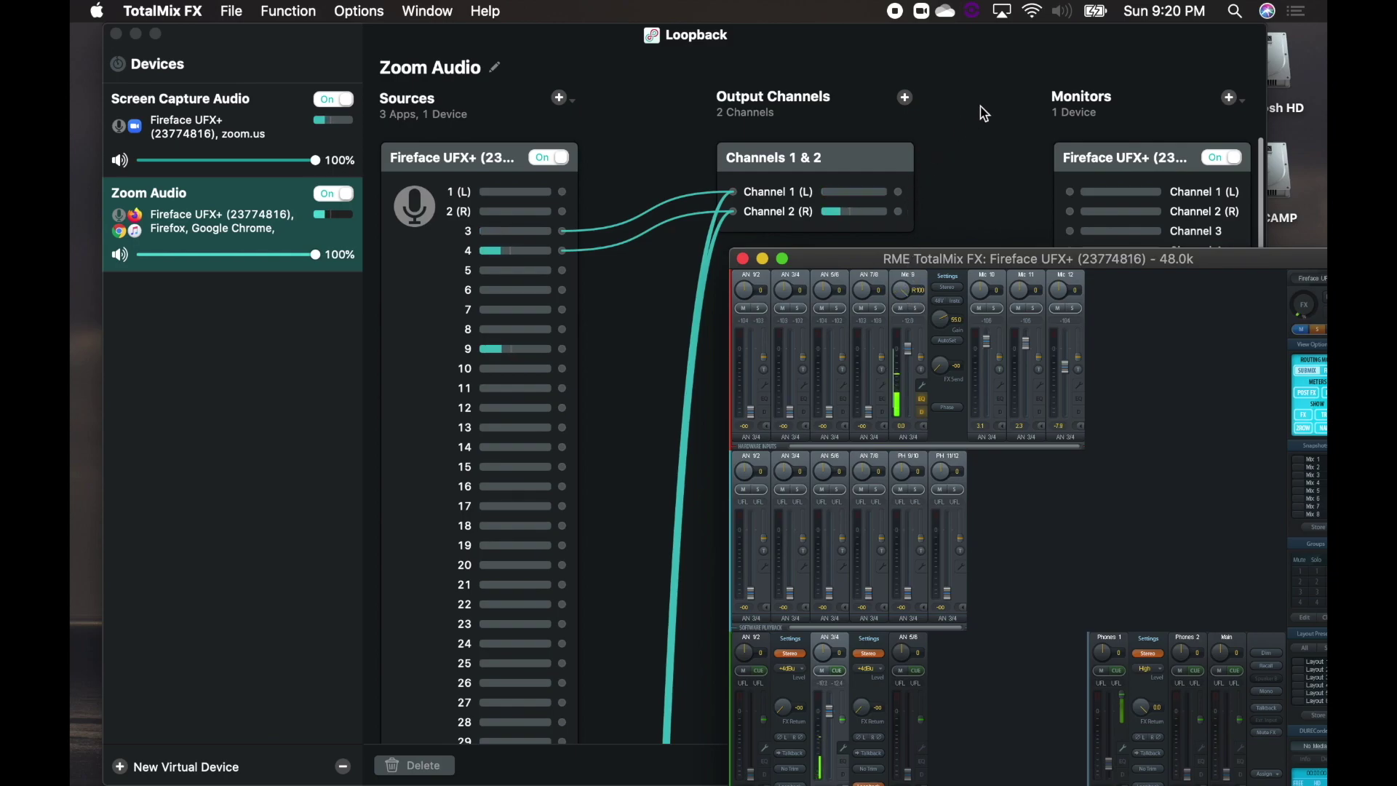
Switch to Loopback and examine how the Firefox, Google Chrome and Music sources feed the Zoom Audio output channels.
left_click(967, 224)
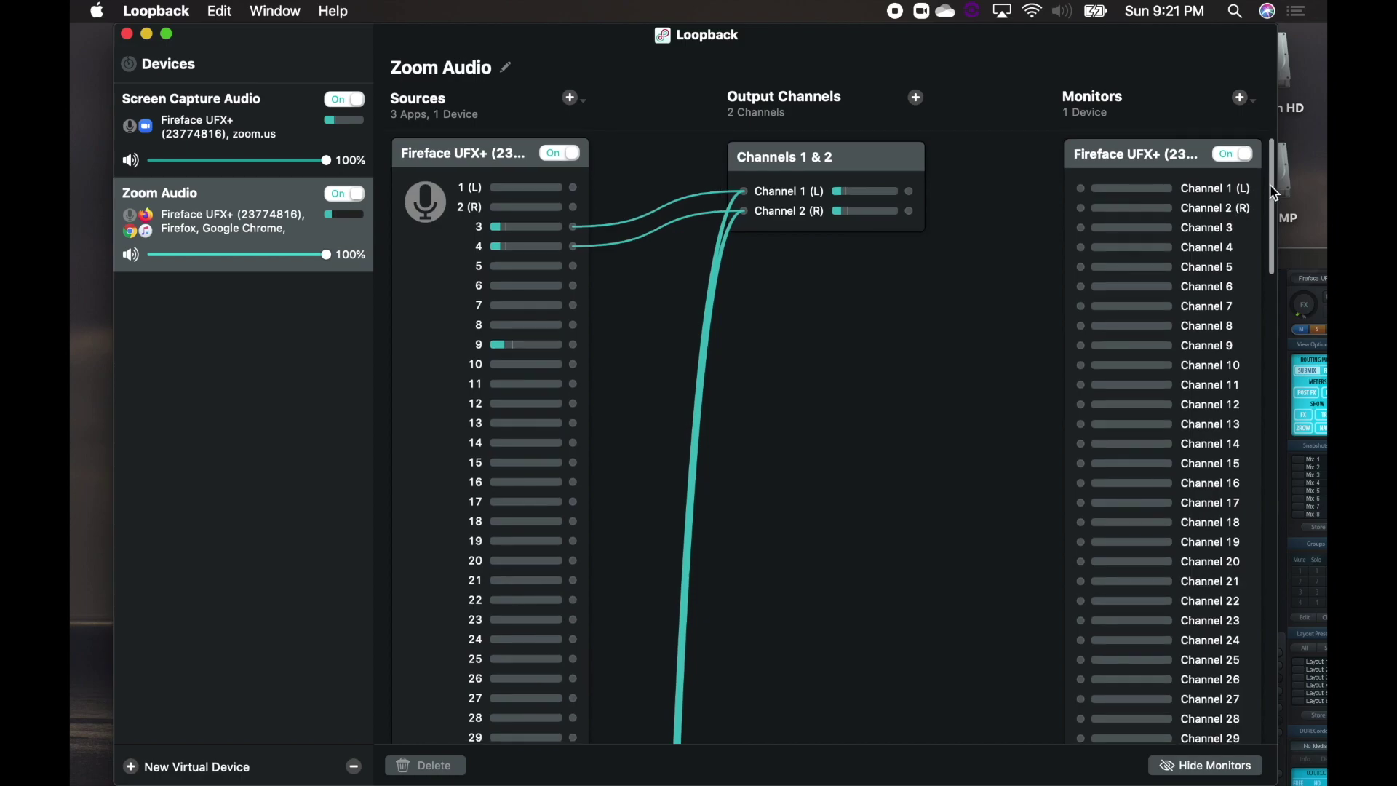
scroll(1276, 204, "down", 5)
left_click_drag(1271, 260, 1278, 680)
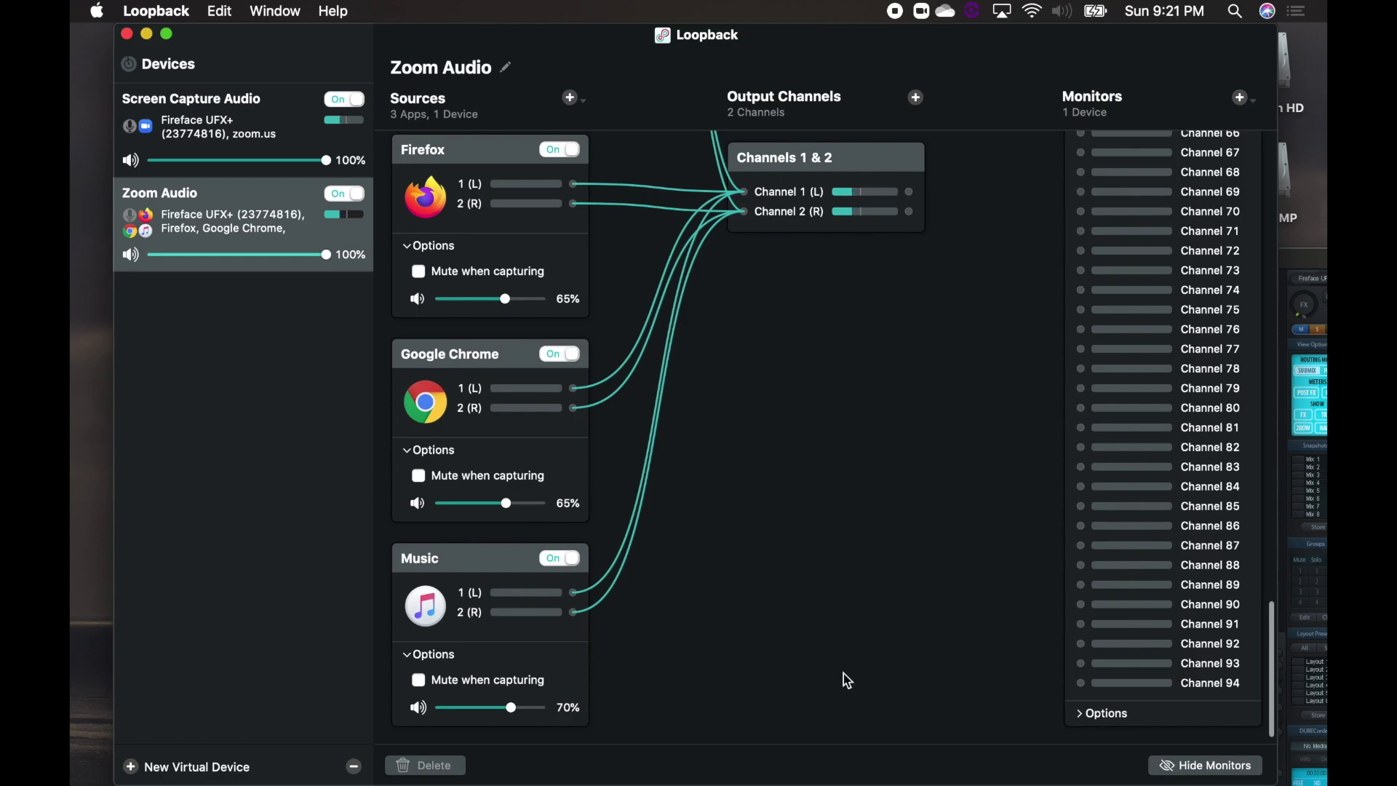
Switch to Zoom, set the microphone in the audio settings to Zoom Audio, and close the settings to return to Loopback.
mouse_move(856, 780)
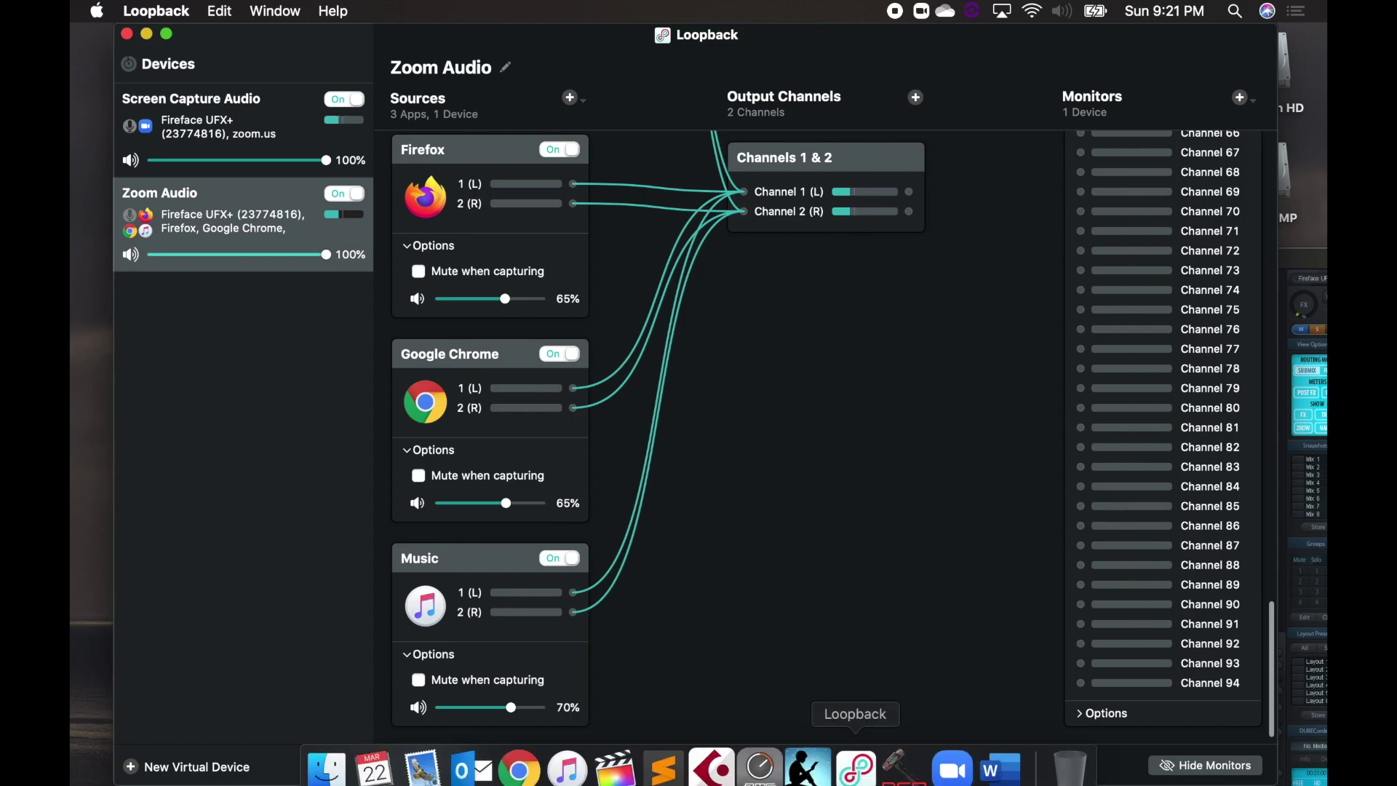
left_click(966, 764)
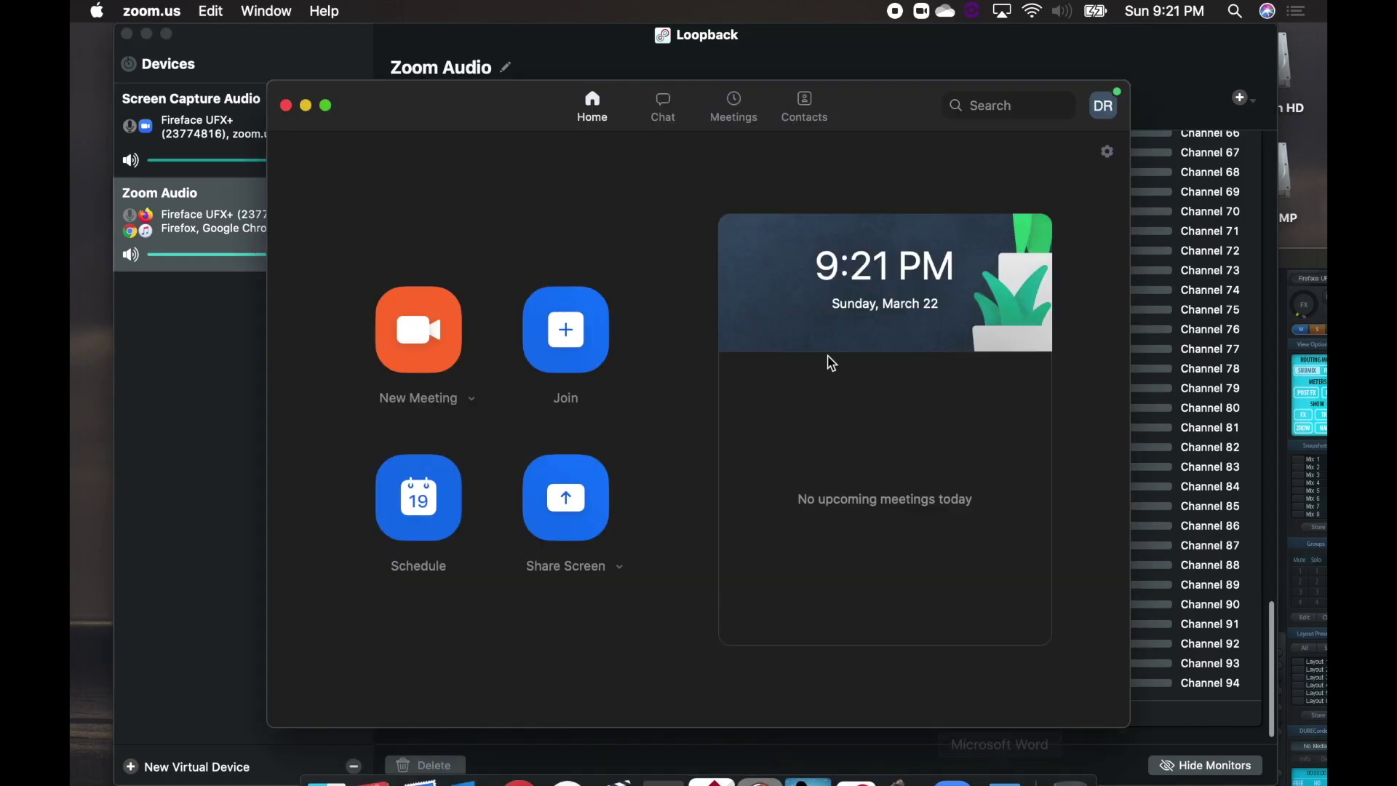
left_click(168, 12)
left_click(174, 62)
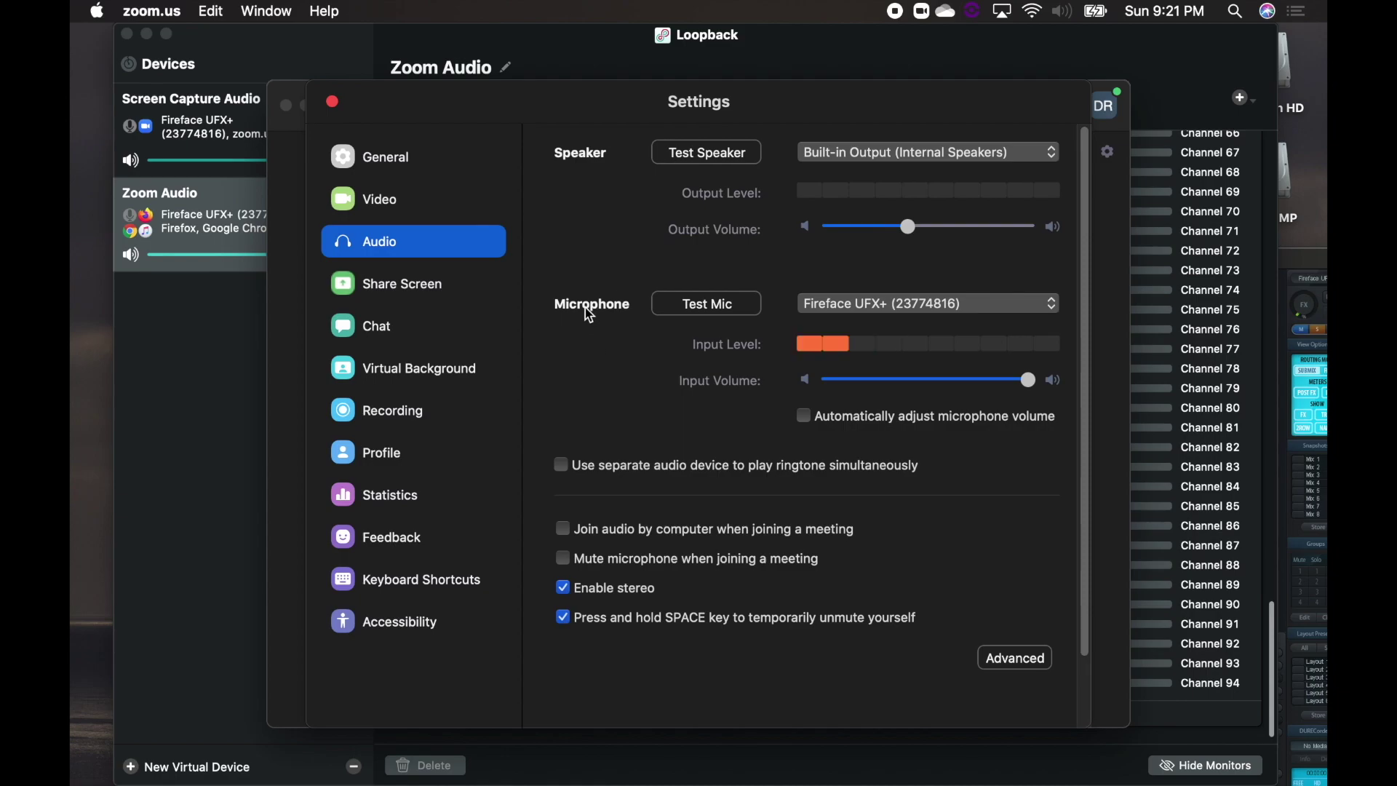
left_click(931, 309)
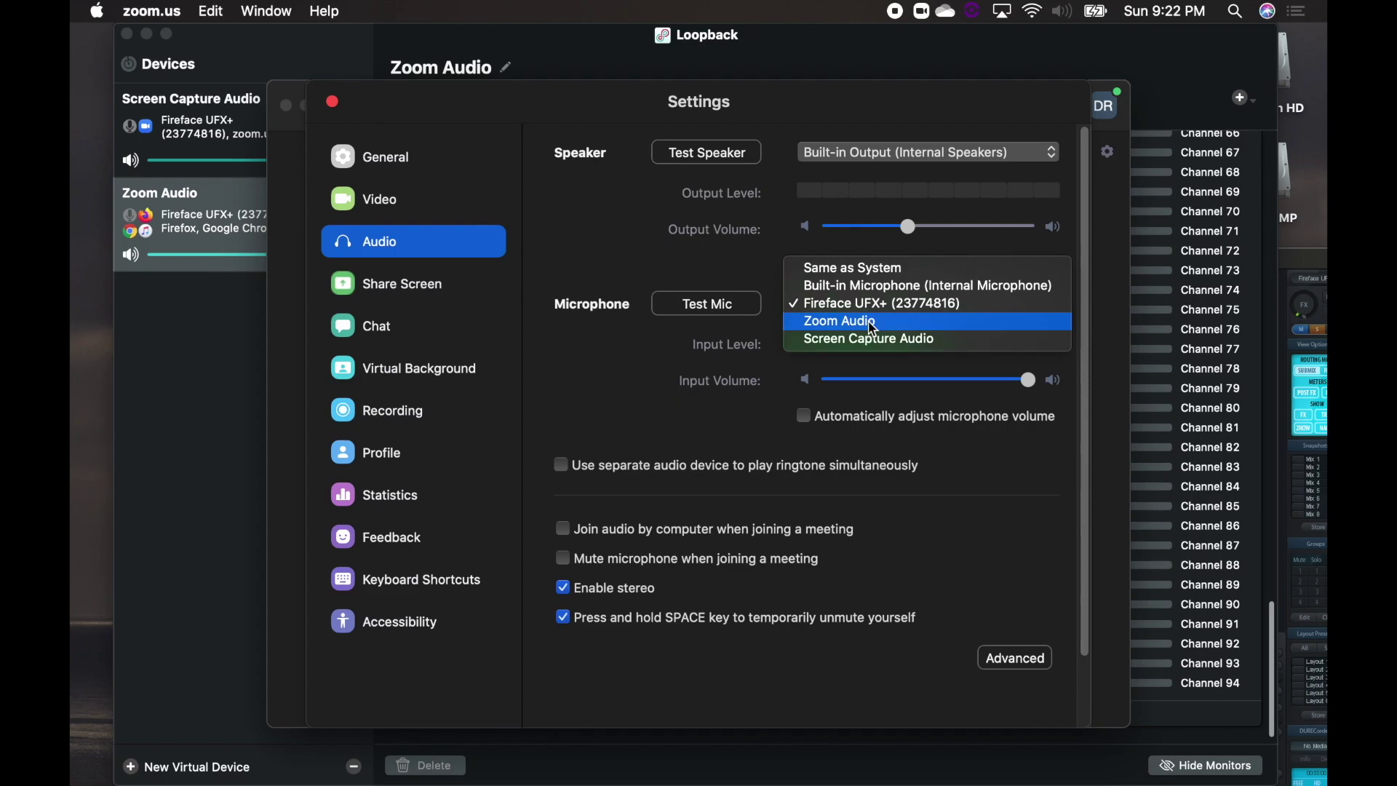
left_click(924, 303)
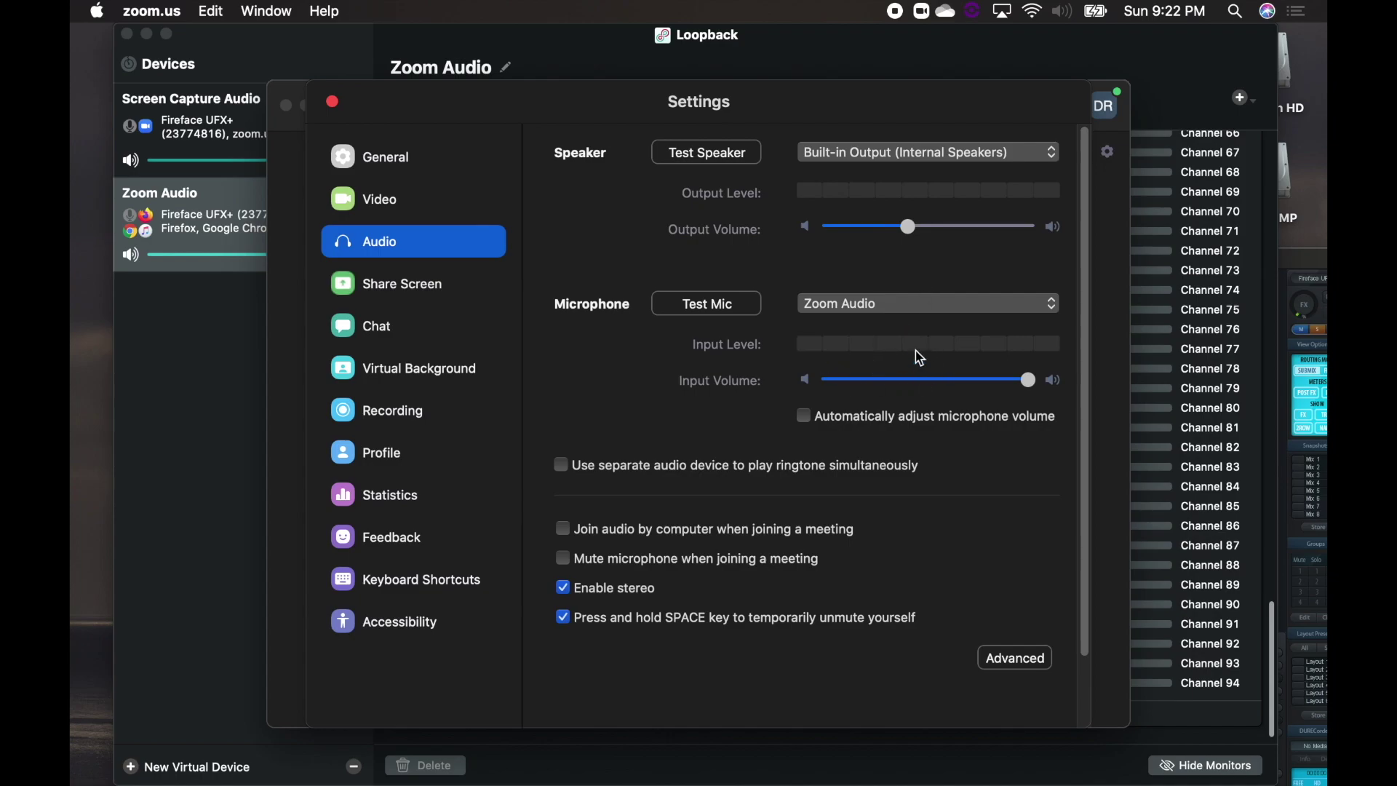
left_click(222, 360)
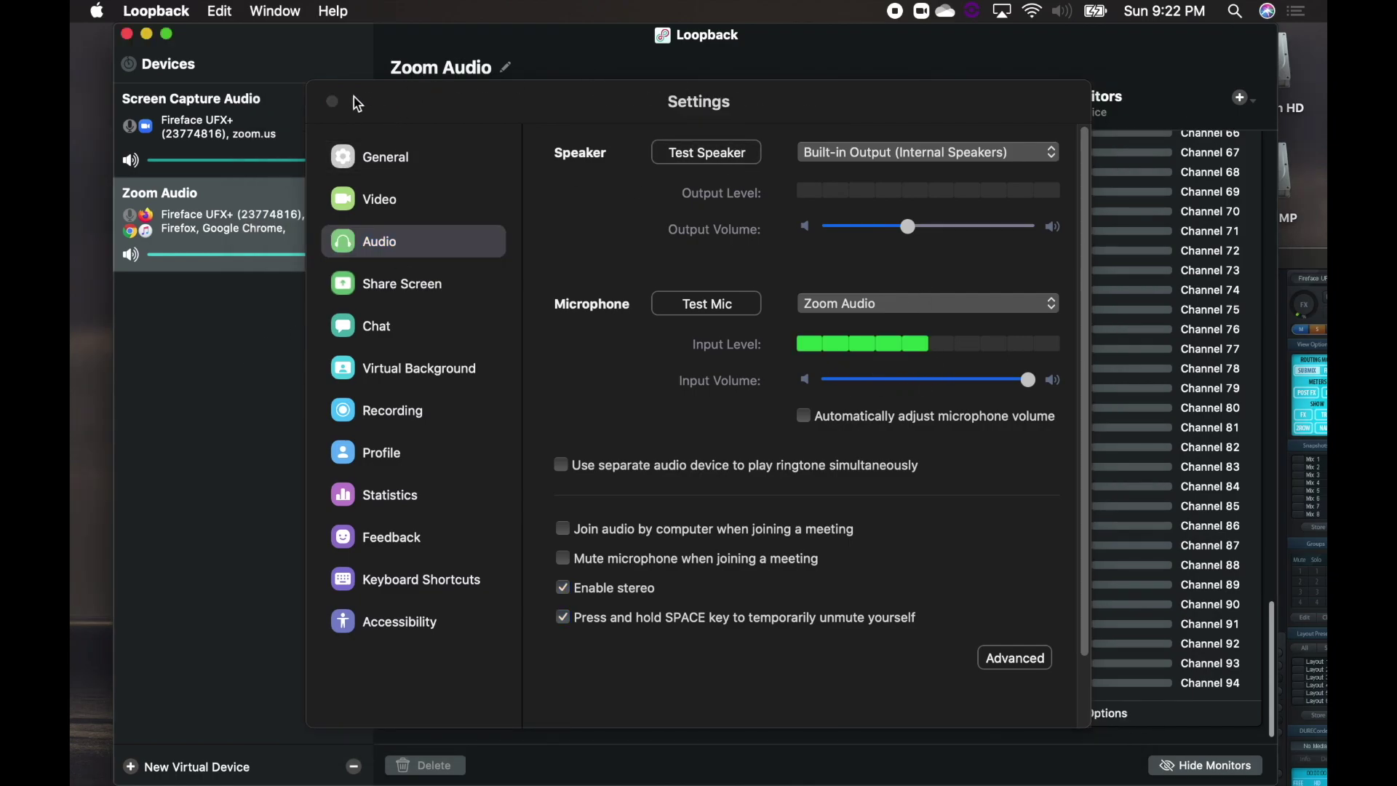
left_click(332, 102)
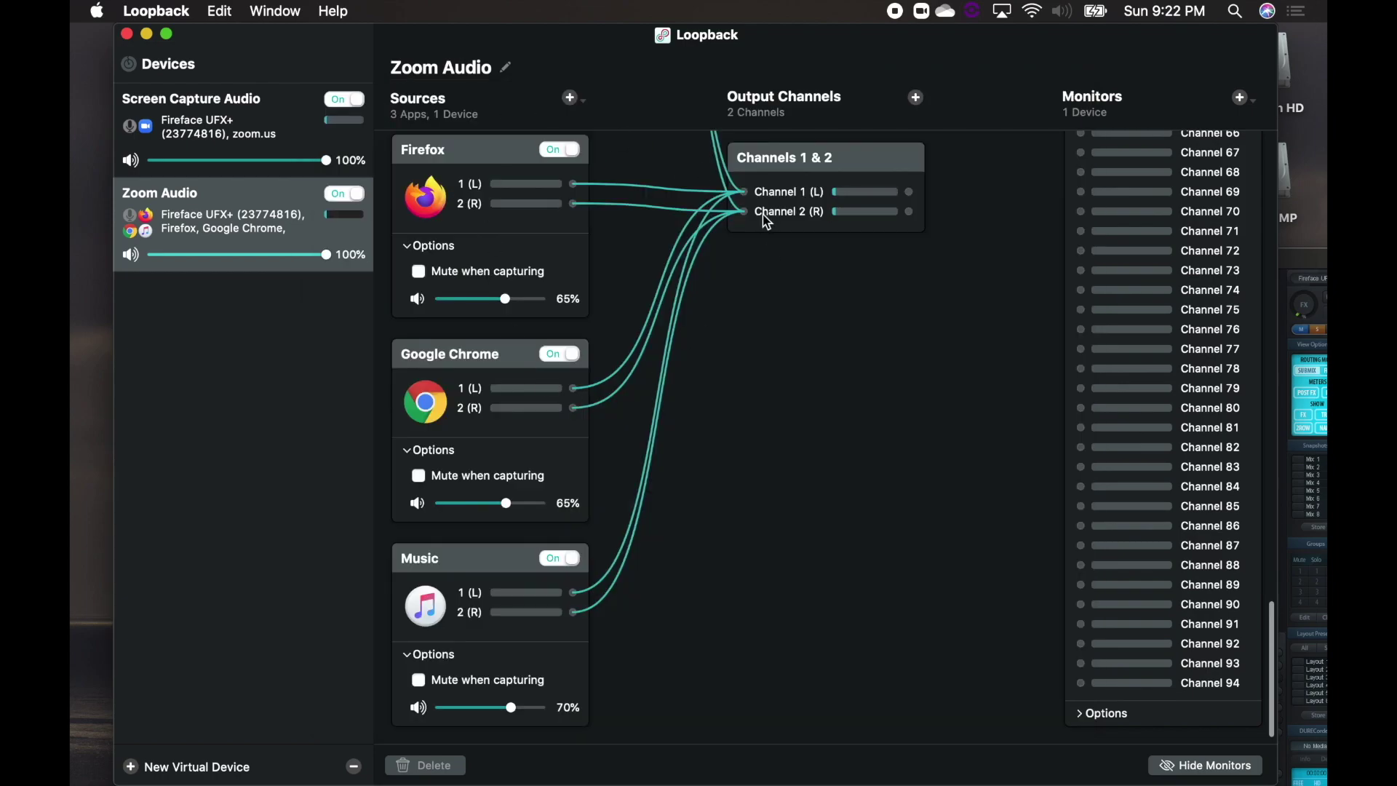
Switch to the Zoom meeting and turn on Original Sound.
key("super+Tab")
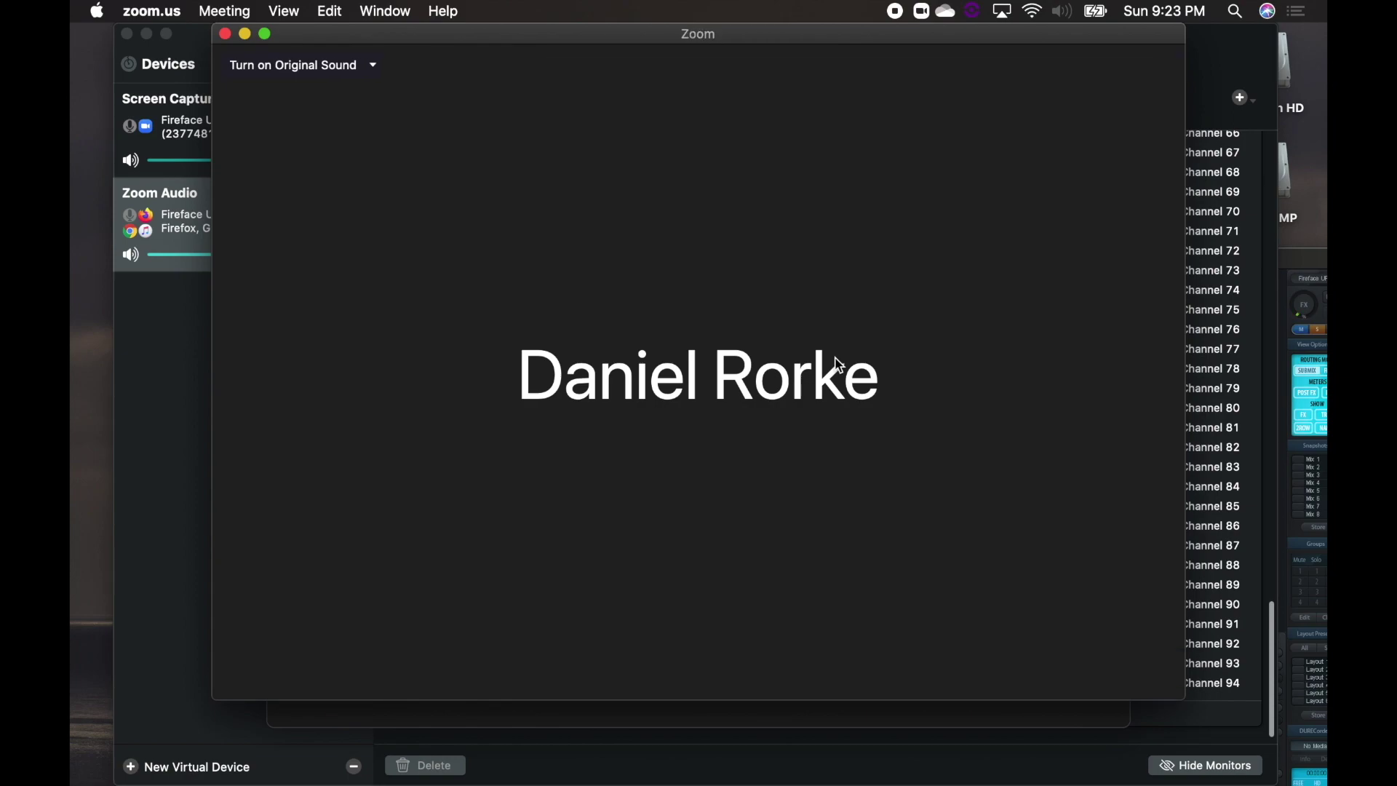
left_click(345, 72)
Open the meeting's screen-sharing options to view the computer sound sharing setting, and close them without sharing.
mouse_move(643, 633)
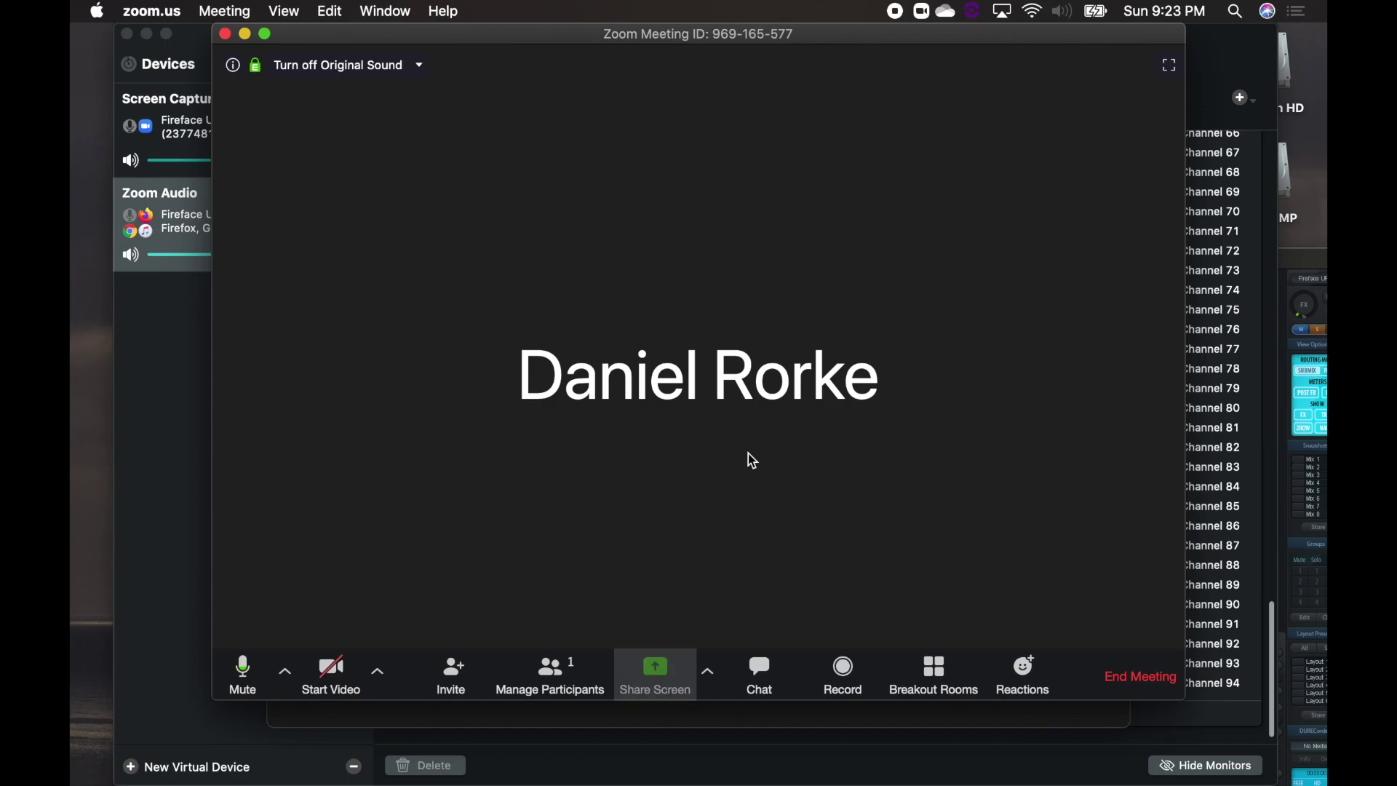
key("super+shift+s")
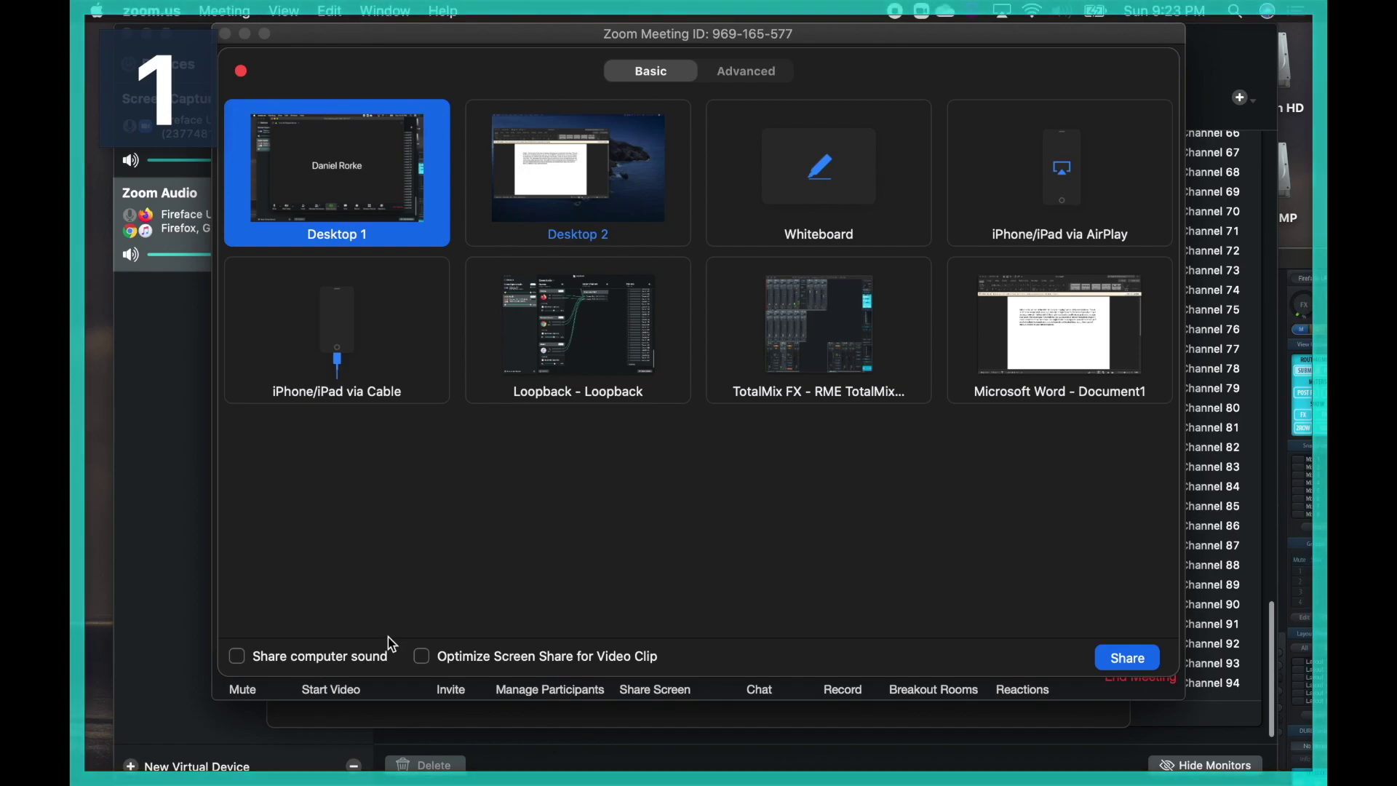
left_click(241, 71)
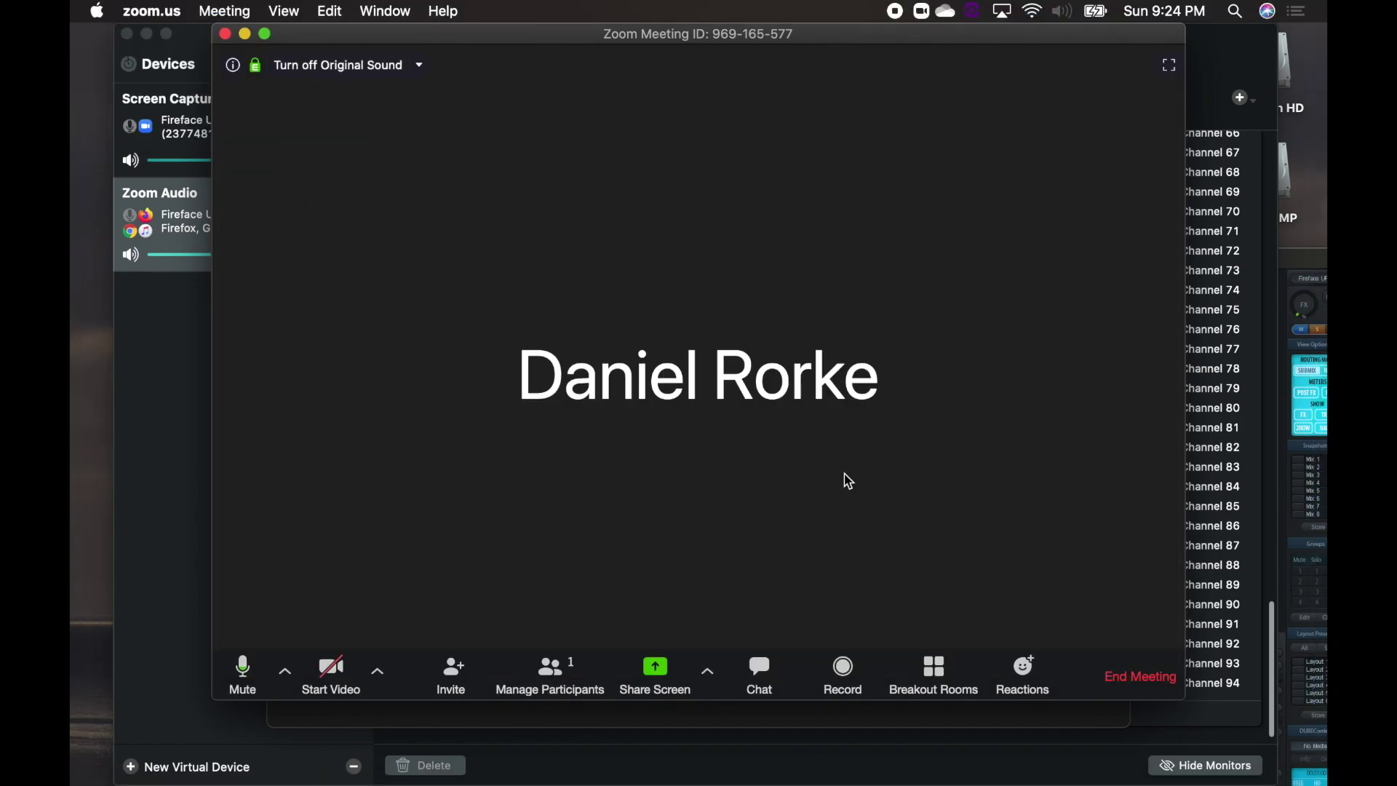
Switch to Loopback and add the Cubase 10 application as a source of the Zoom Audio device.
left_click(169, 450)
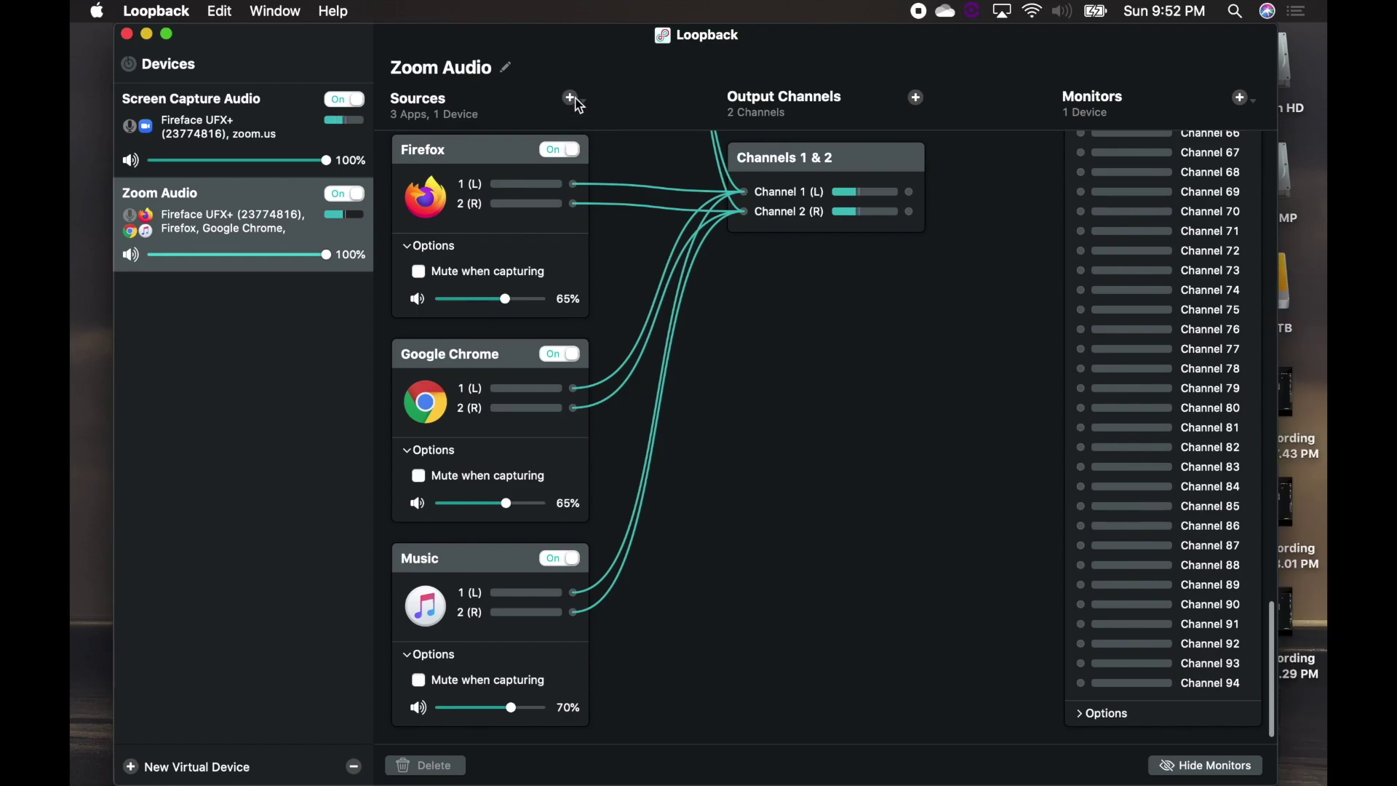
left_click(571, 99)
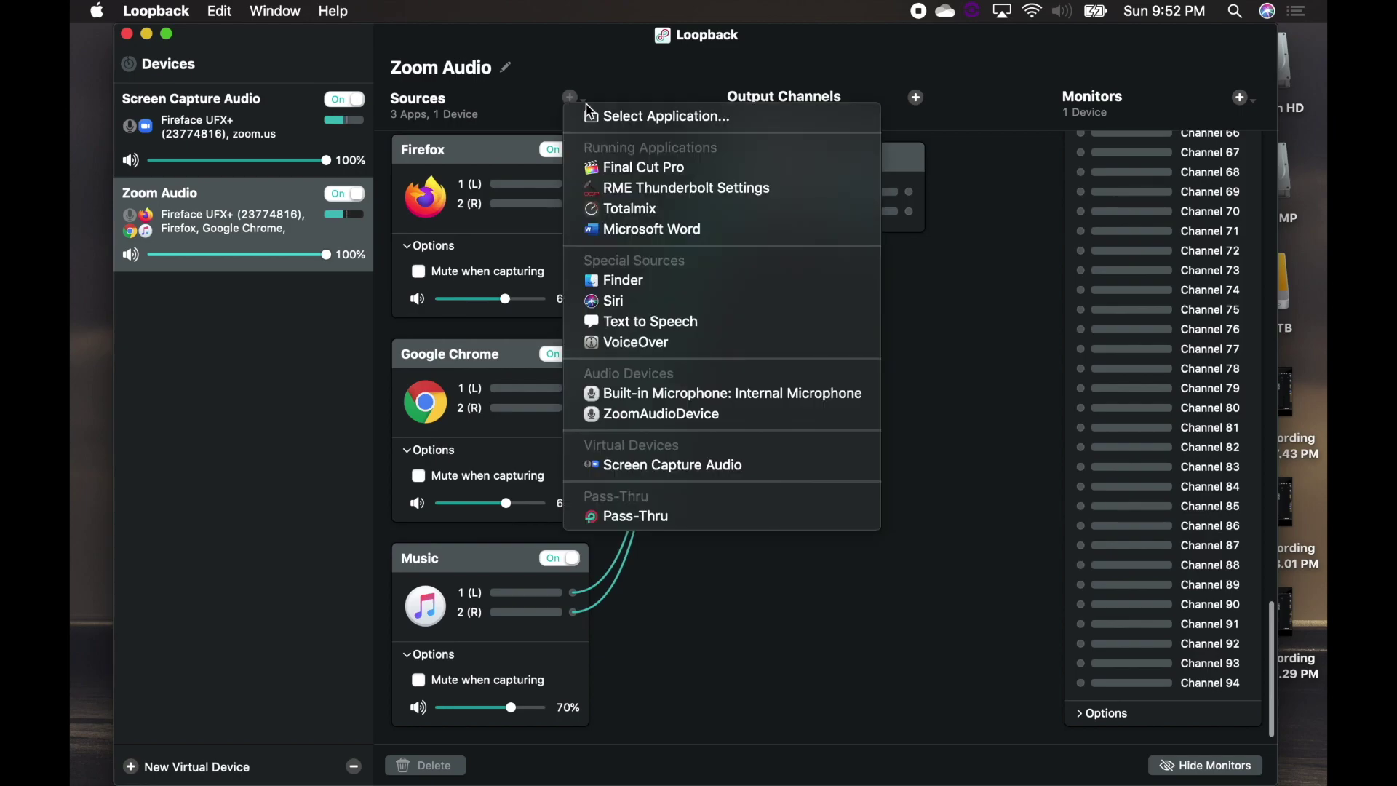
left_click(617, 118)
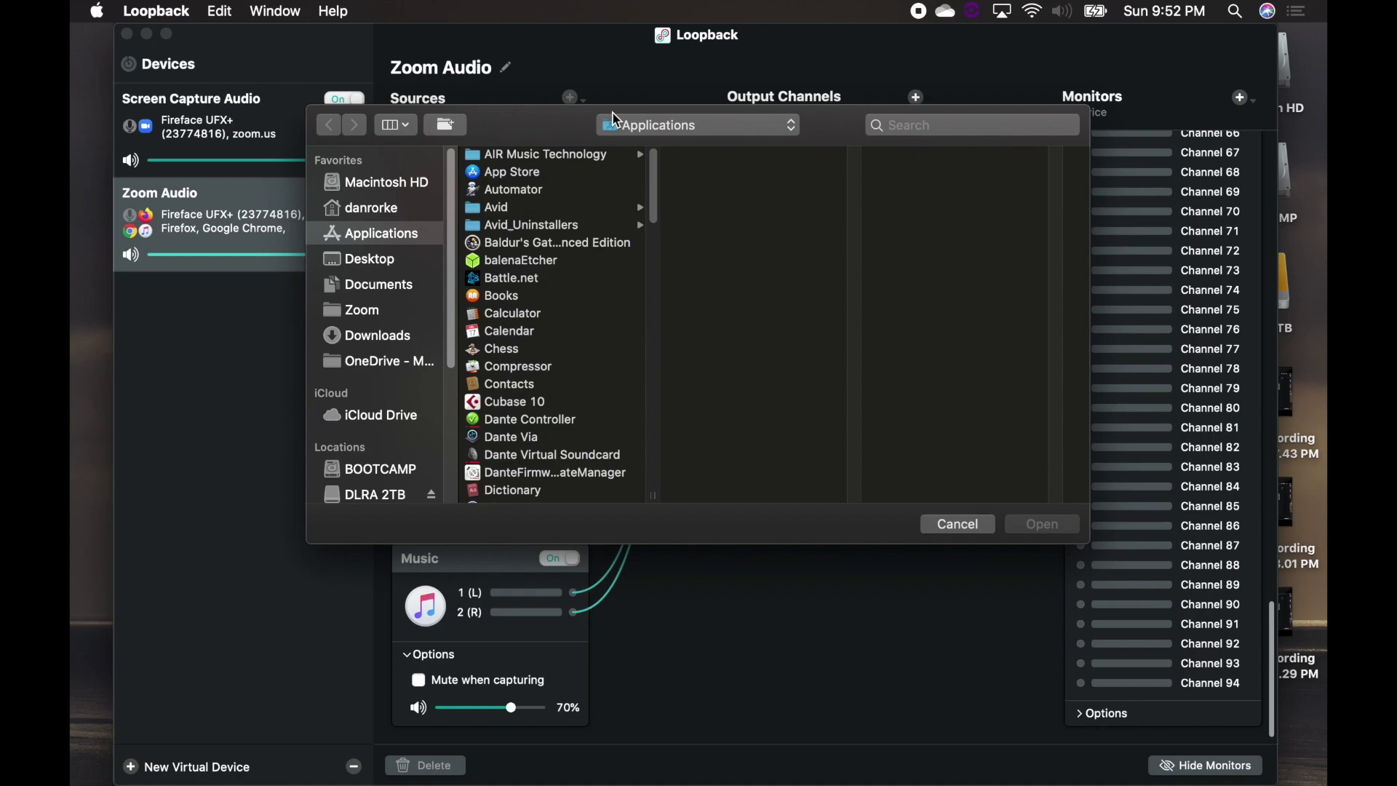
type("cu")
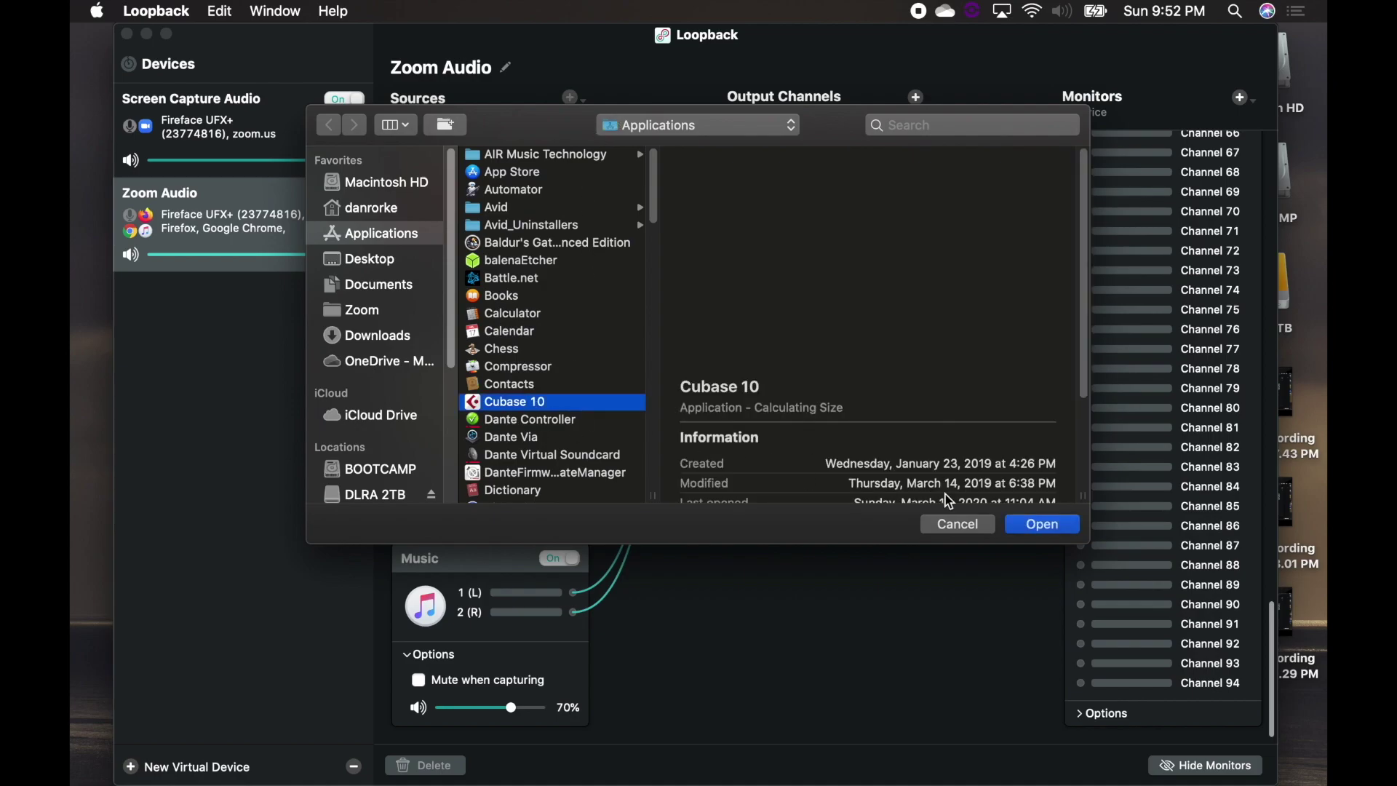
left_click(1040, 524)
scroll(678, 481, "down", 5)
scroll(678, 480, "up", 3)
scroll(678, 486, "up", 3)
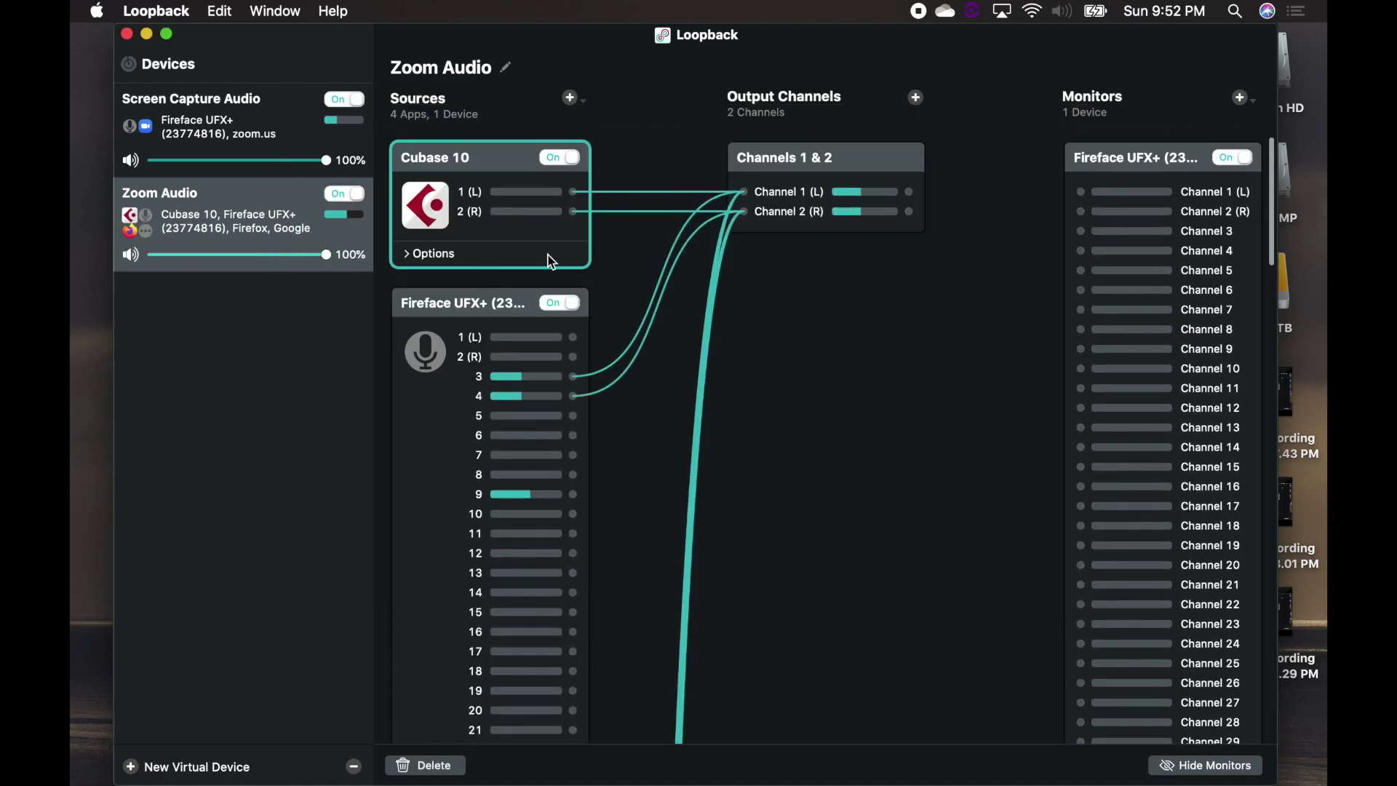